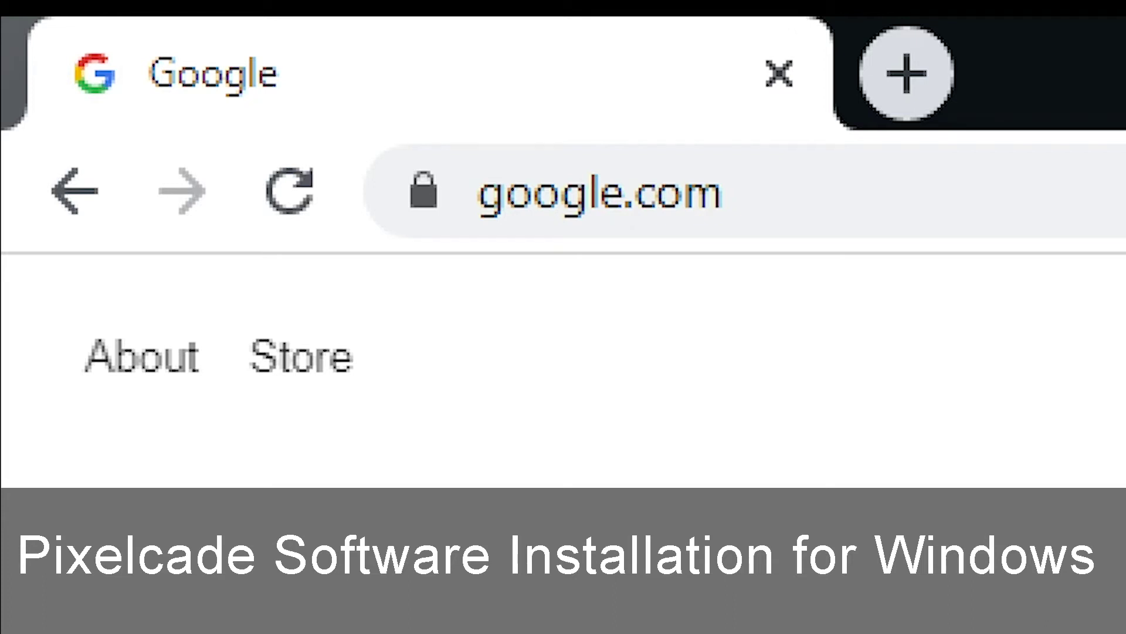
Step: Go to pixelcade.org and open the download page for PC based arcade front ends
{"action": "left_click", "coordinate": [1069, 204]}
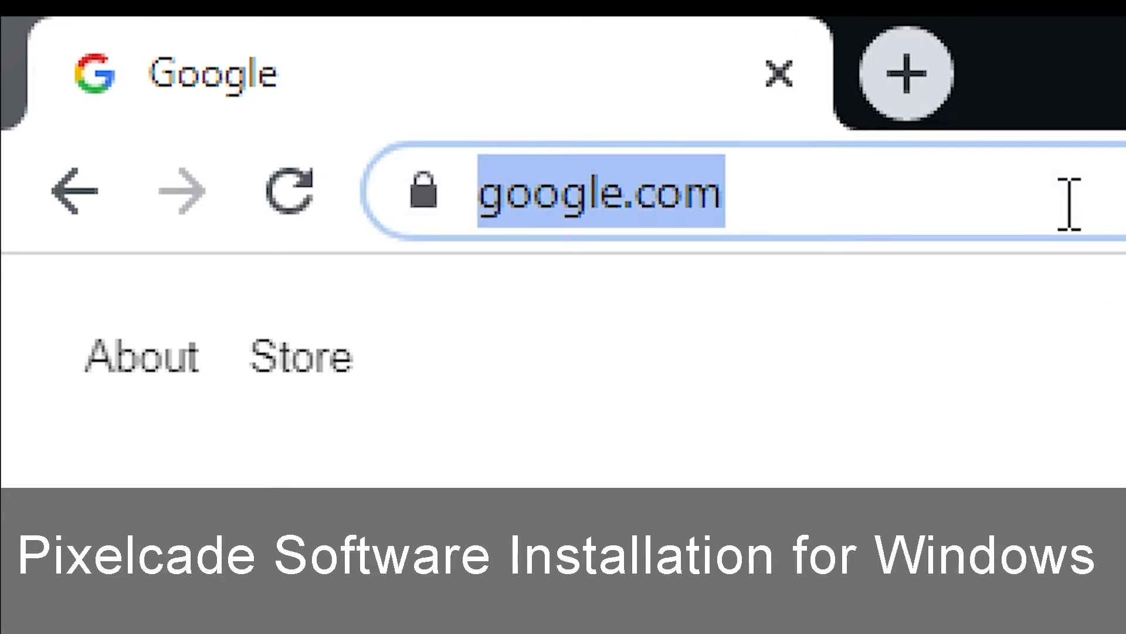
{"action": "type", "text": "pixelcade.org"}
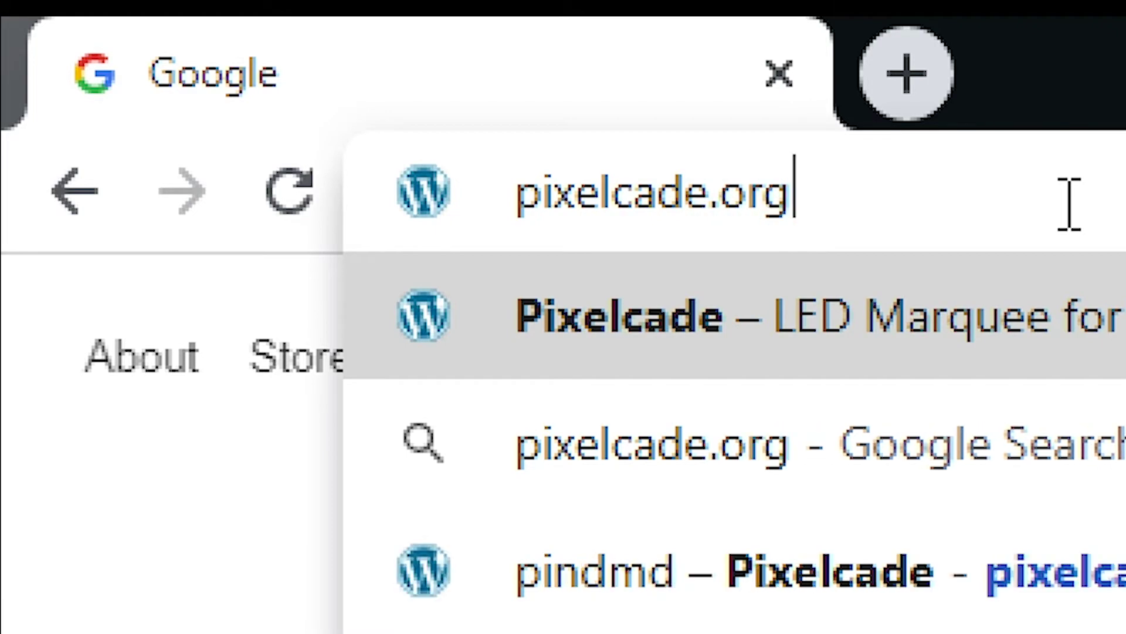
{"action": "type", "text": "/"}
{"action": "key", "text": "Return"}
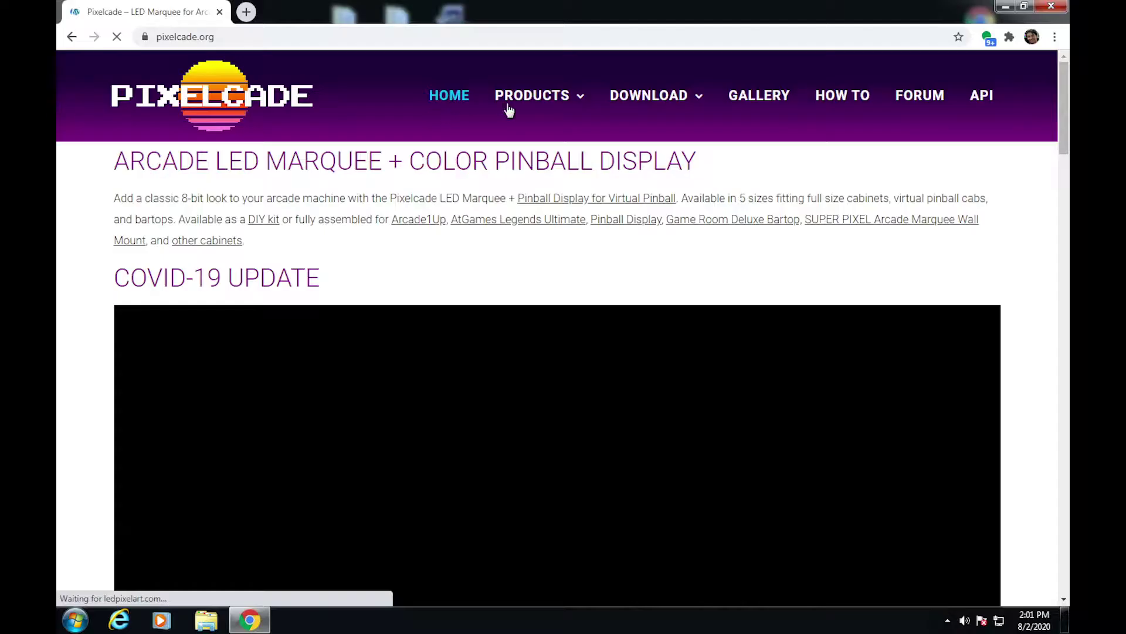
{"action": "mouse_move", "coordinate": [671, 102]}
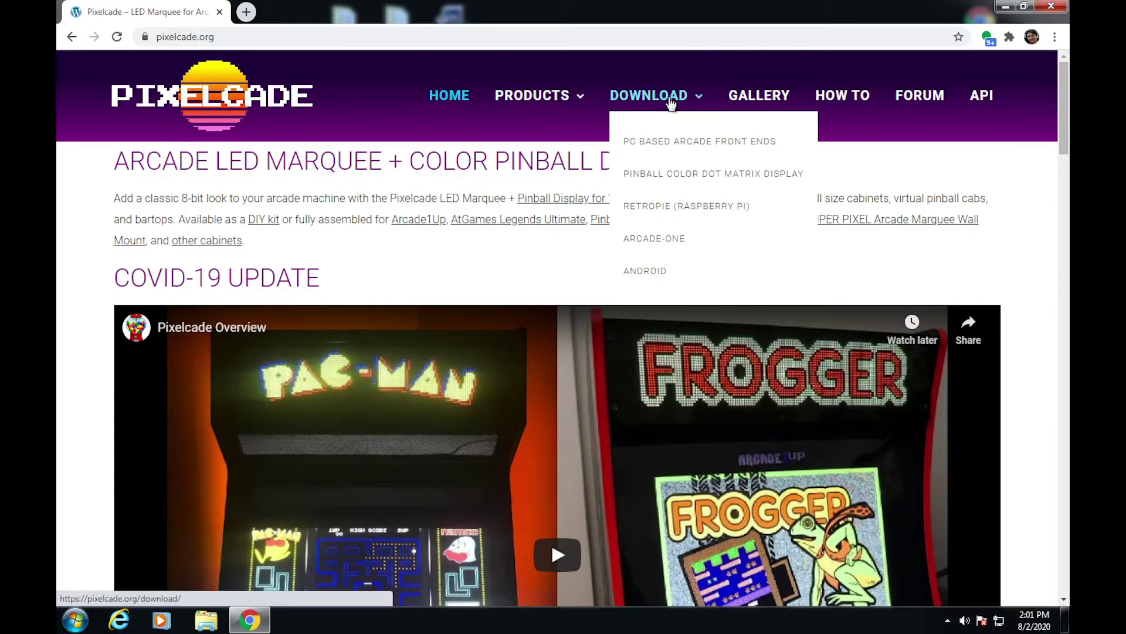
{"action": "left_click", "coordinate": [685, 143]}
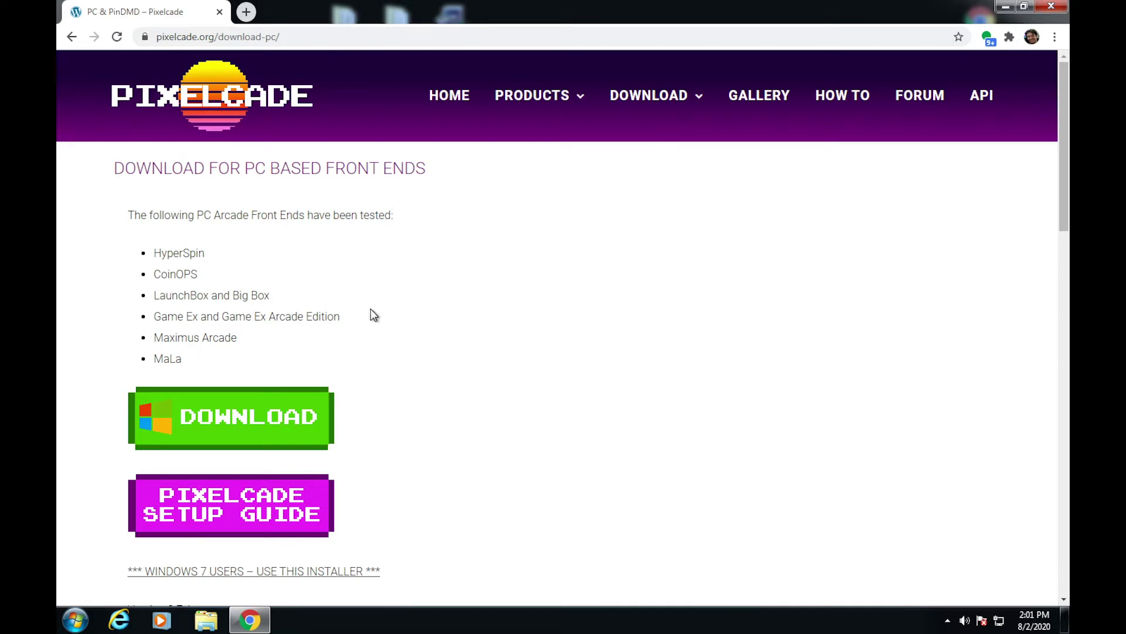
Step: Download the Pixelcade Windows installer, keep the file despite the security warning, and run it
{"action": "left_click", "coordinate": [249, 429]}
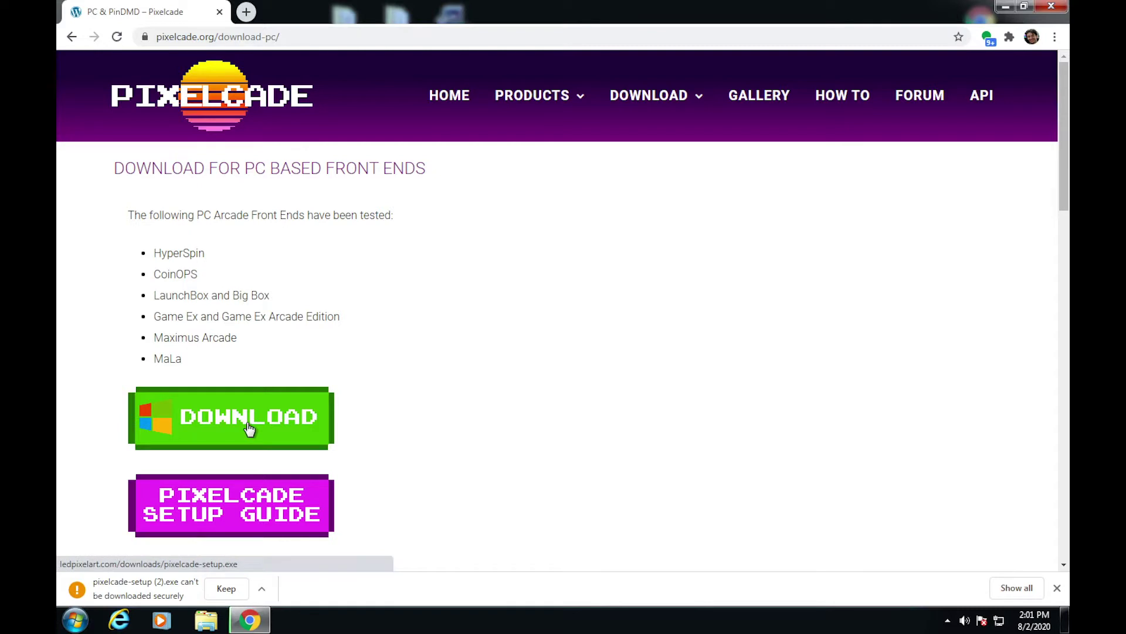
{"action": "left_click", "coordinate": [232, 593]}
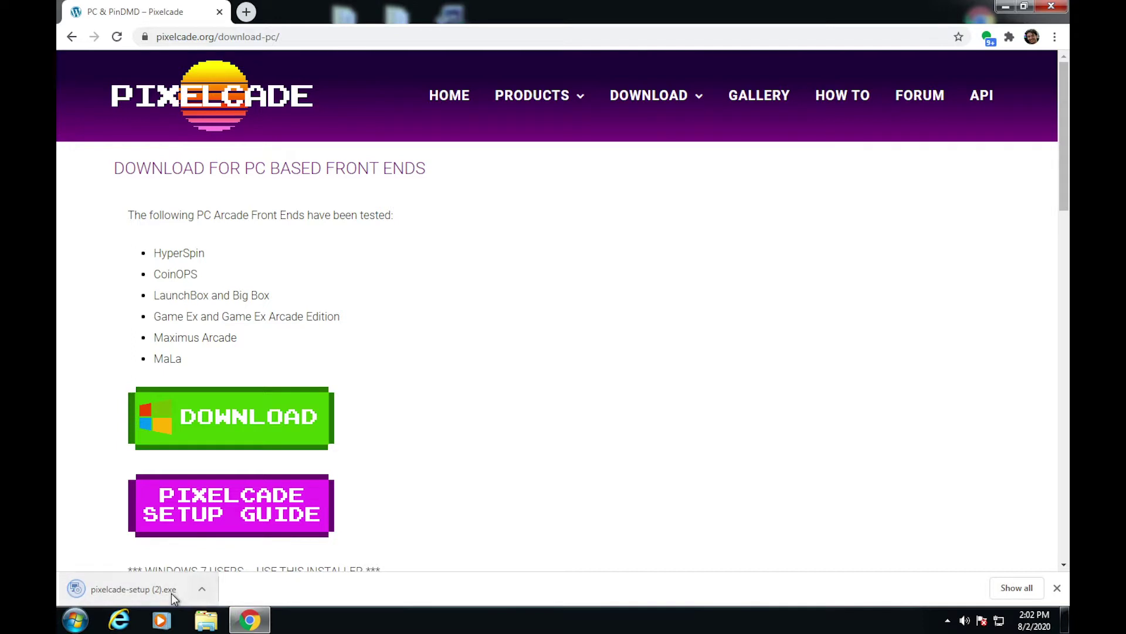
{"action": "left_click", "coordinate": [171, 594]}
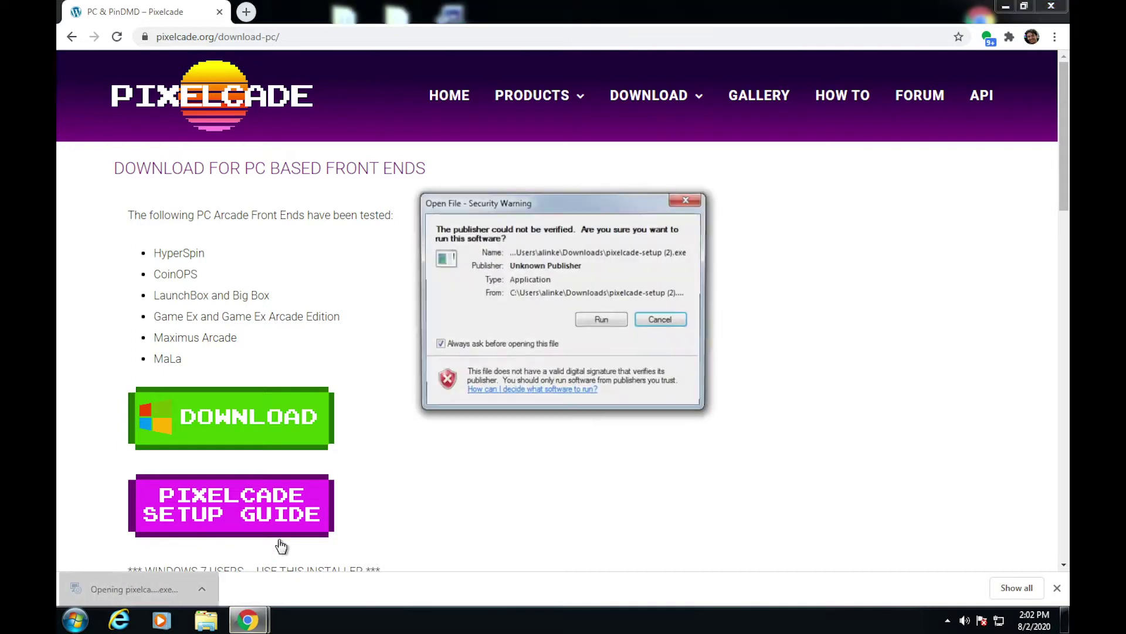
{"action": "left_click", "coordinate": [599, 319]}
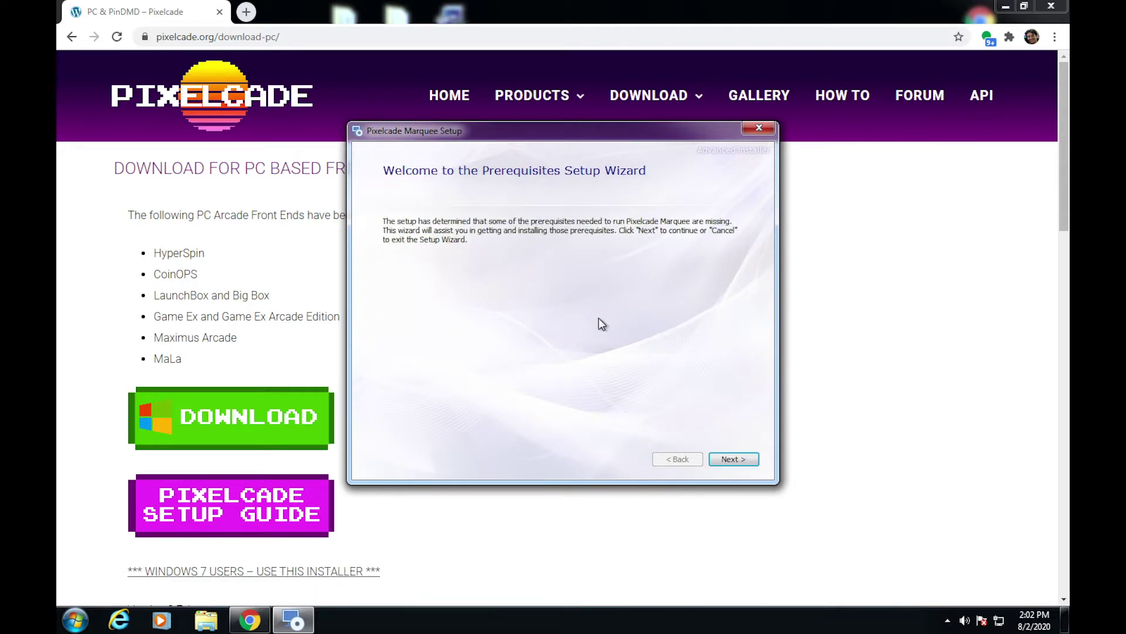
Step: Start installing the LEDBlinky prerequisite and allow its setup program to make changes to the computer
{"action": "left_click", "coordinate": [728, 461]}
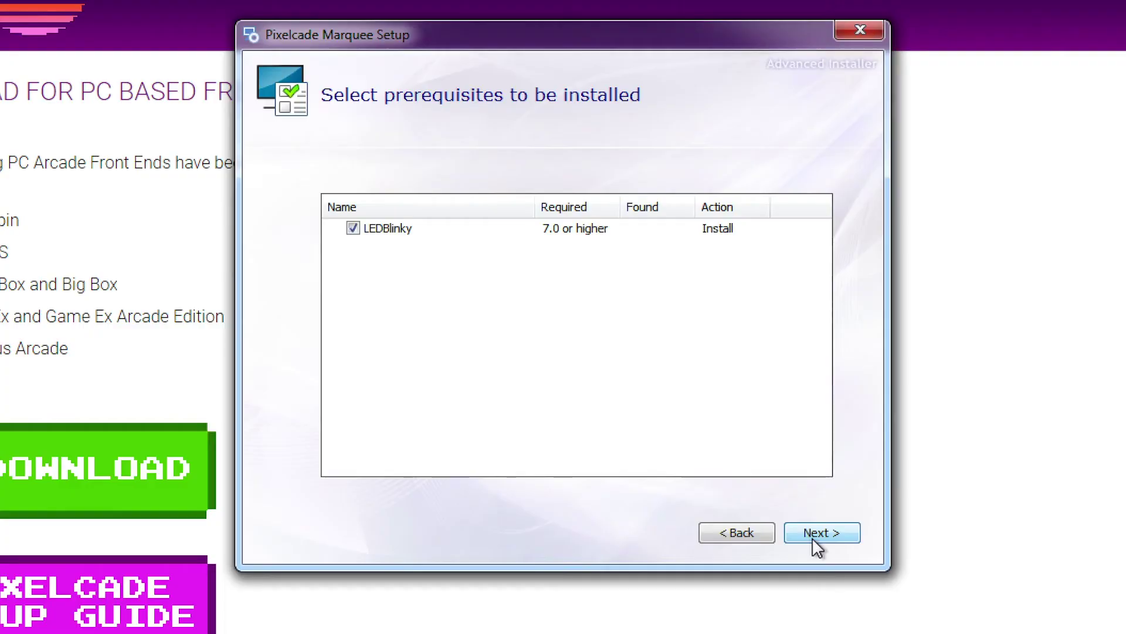
{"action": "left_click", "coordinate": [818, 533]}
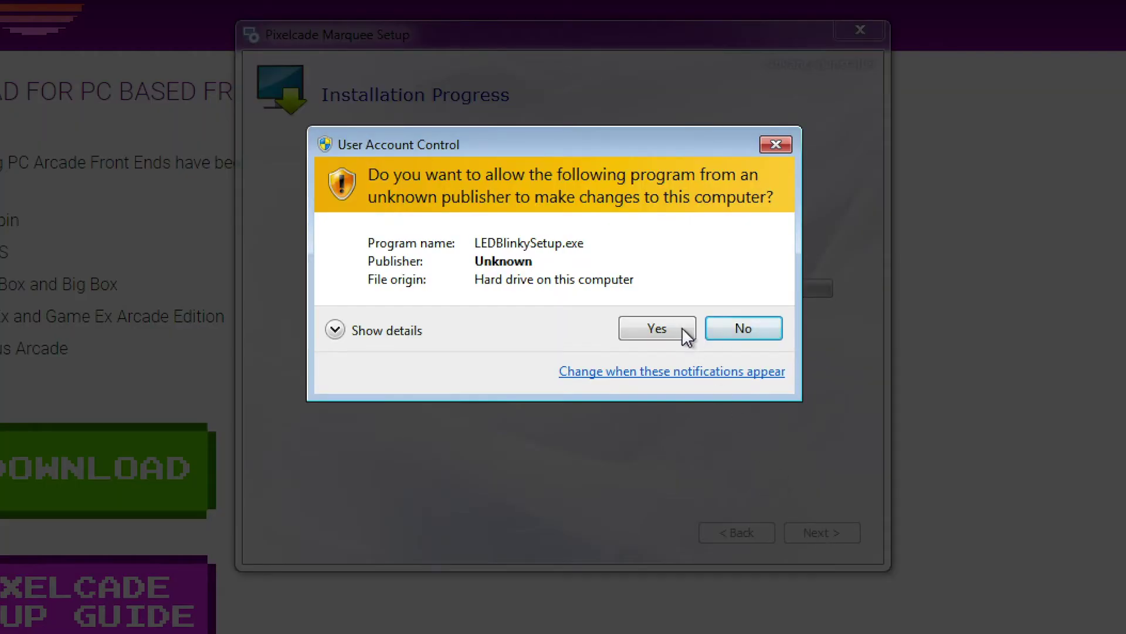
{"action": "left_click", "coordinate": [667, 337]}
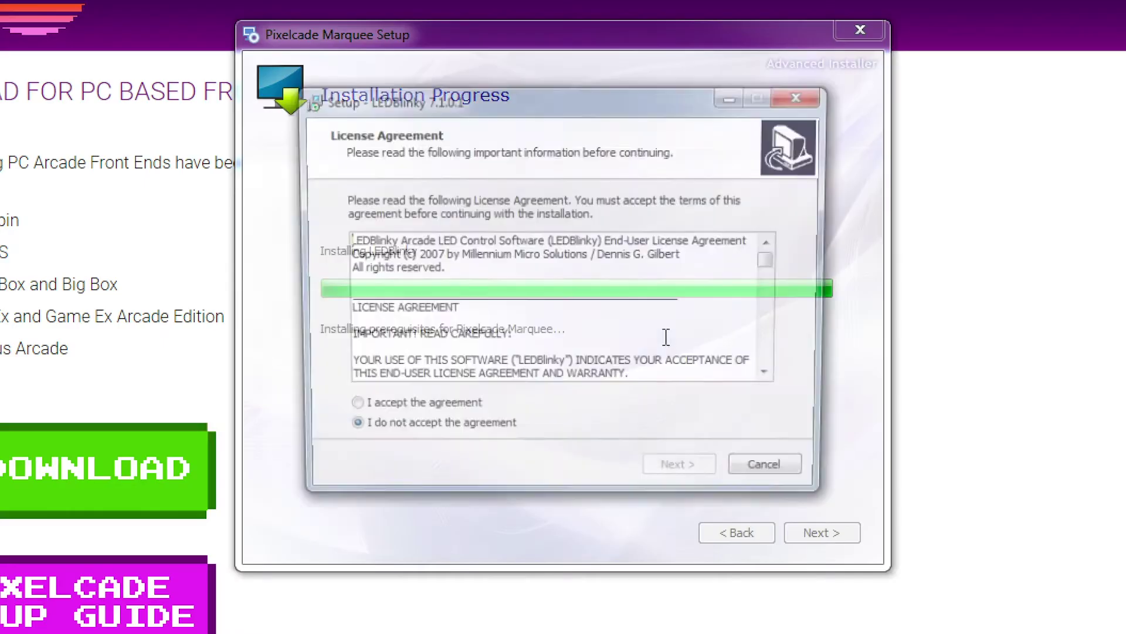
Step: Accept the LEDBlinky license and complete its full installation in the existing C:\LEDBlinky folder with the default Start Menu folder
{"action": "left_click", "coordinate": [382, 415]}
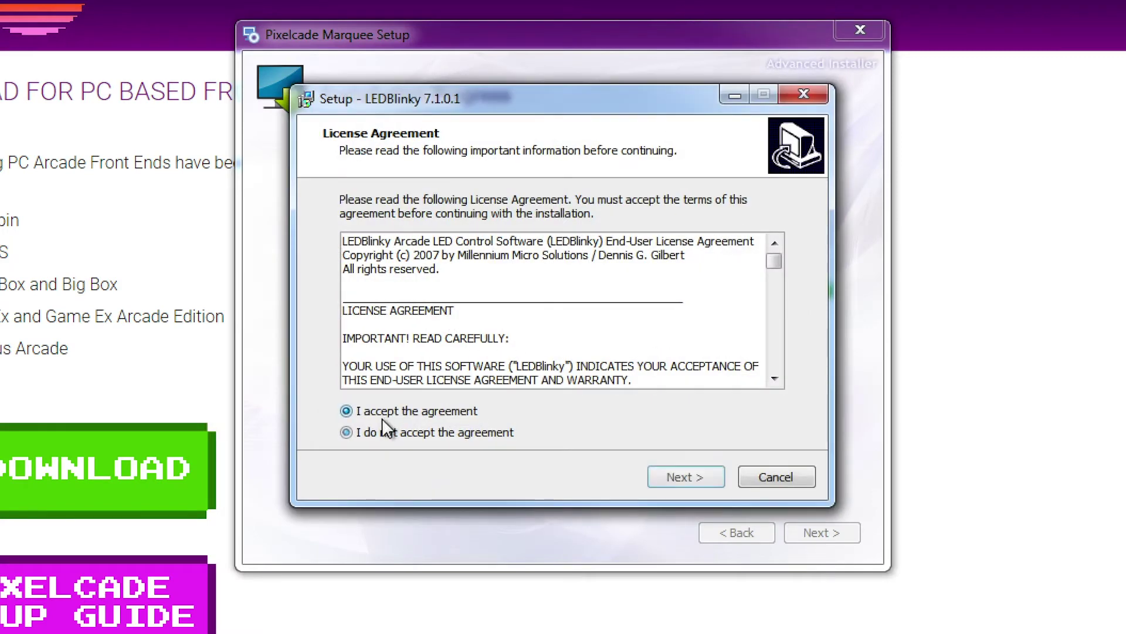
{"action": "left_click", "coordinate": [686, 469]}
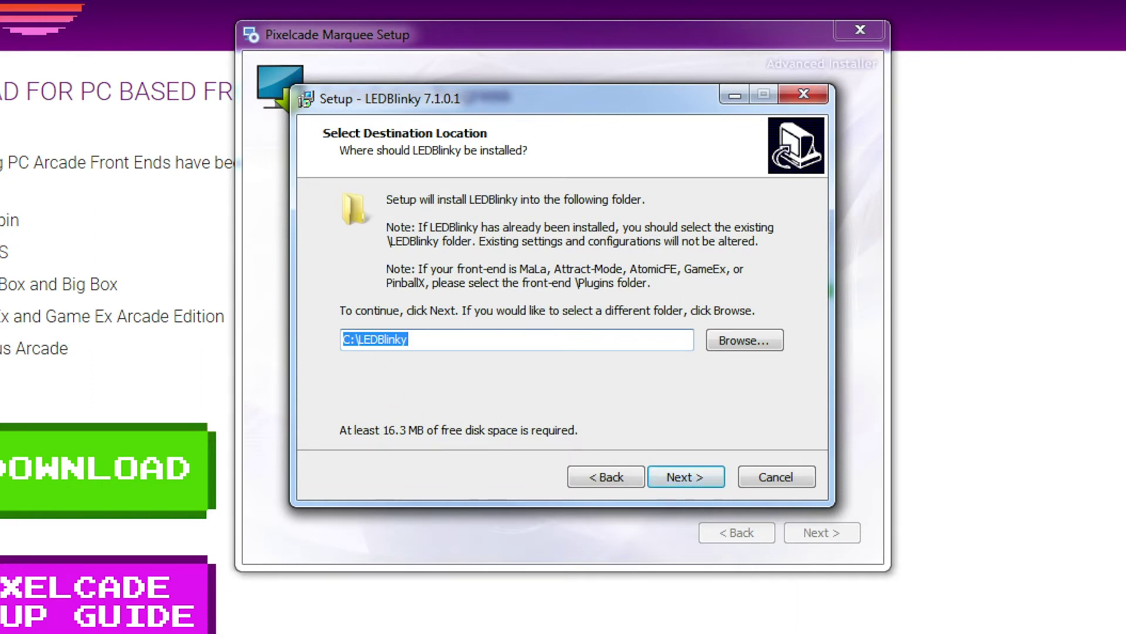
{"action": "left_click", "coordinate": [688, 475]}
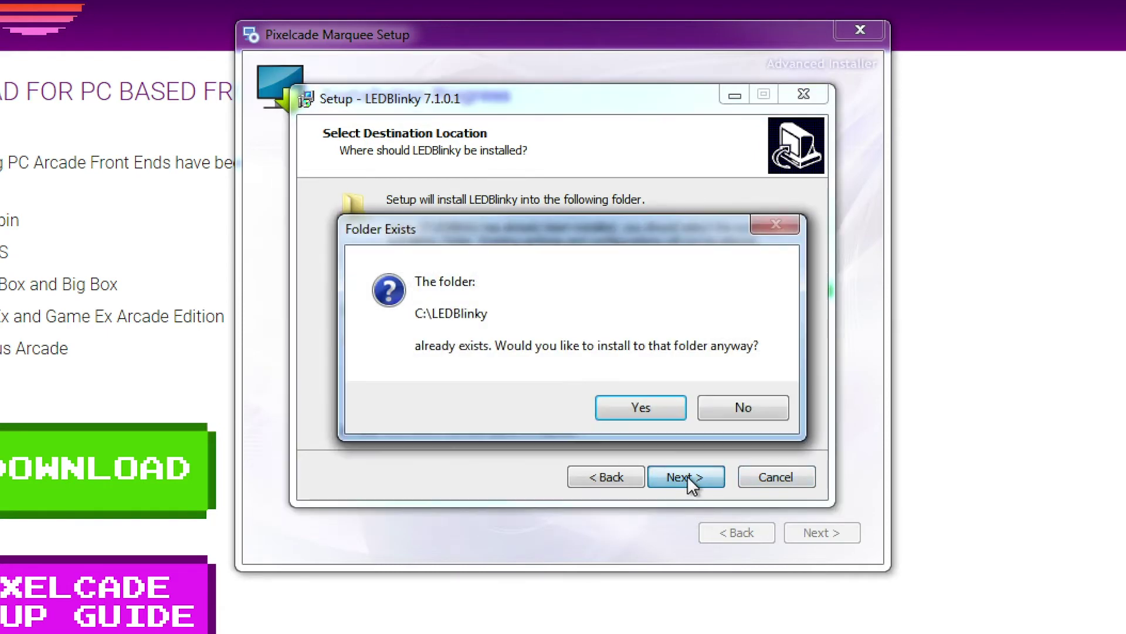
{"action": "left_click", "coordinate": [670, 407]}
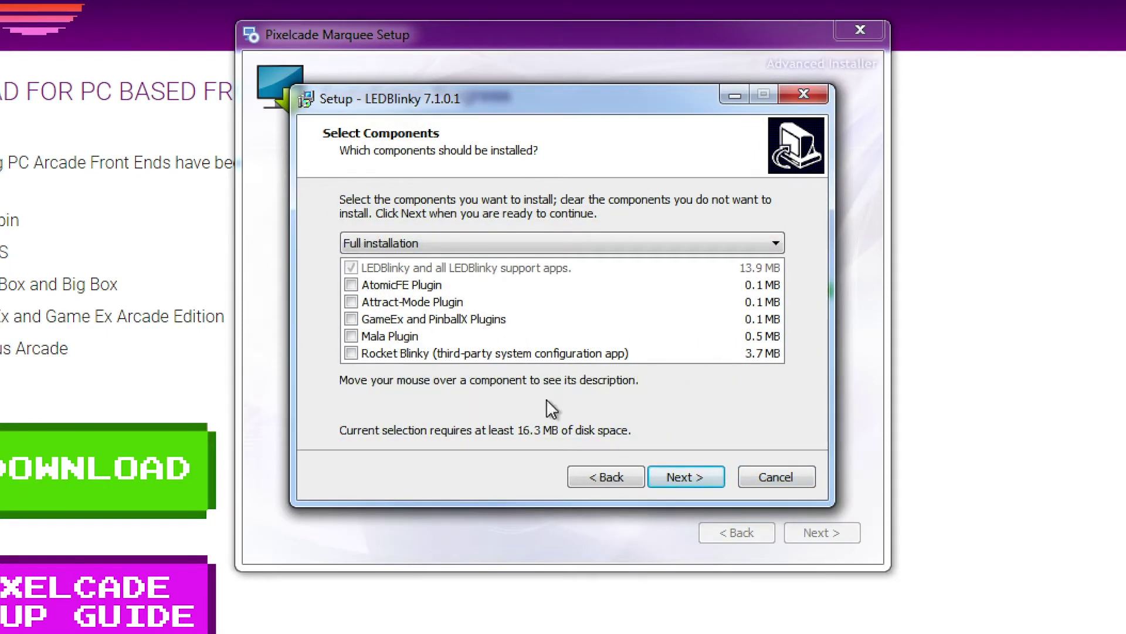
{"action": "left_click", "coordinate": [684, 477]}
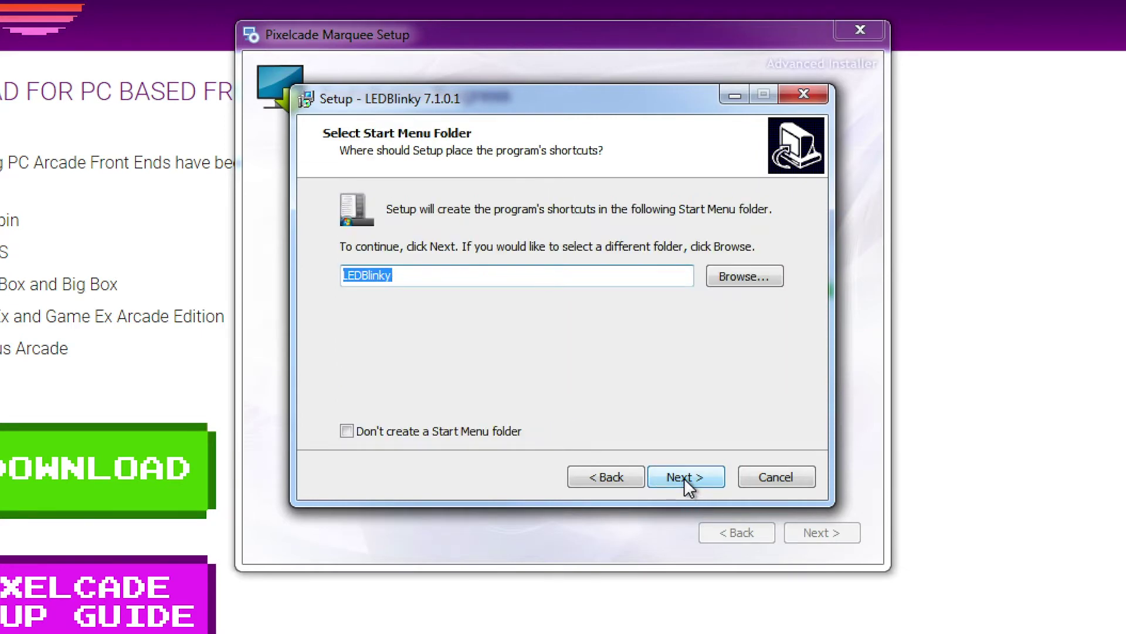
{"action": "left_click", "coordinate": [685, 478]}
{"action": "left_click", "coordinate": [684, 478]}
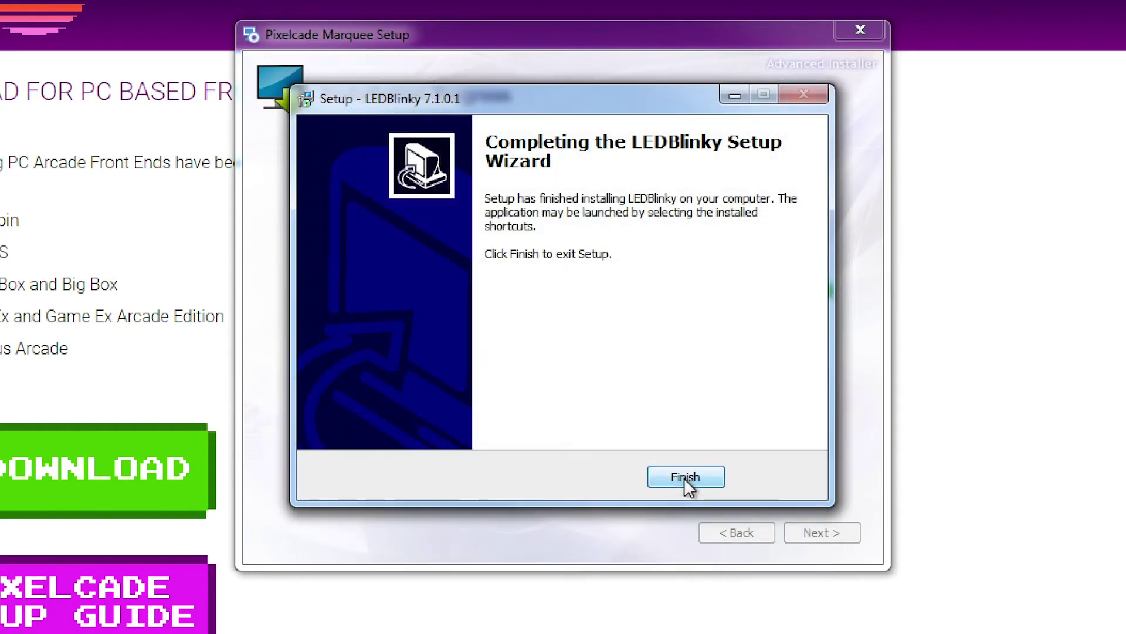
{"action": "left_click", "coordinate": [684, 477]}
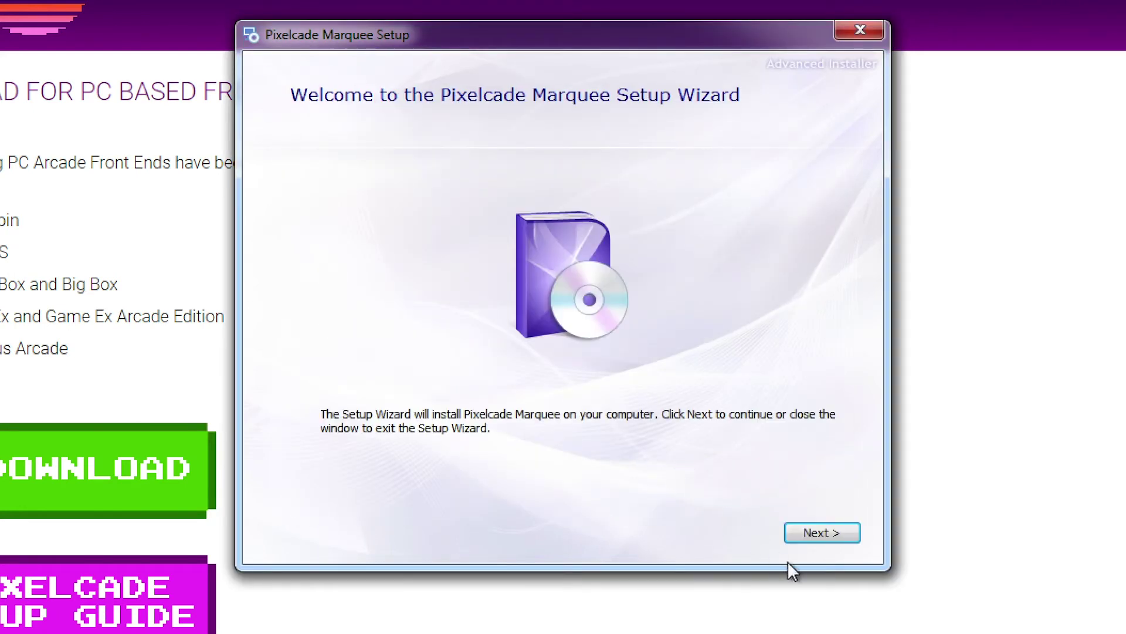
Step: Install Pixelcade Marquee to C:\Pixelcade\, answering Yes to having PixelcadeLCD and allowing the installer to make changes
{"action": "left_click", "coordinate": [836, 527]}
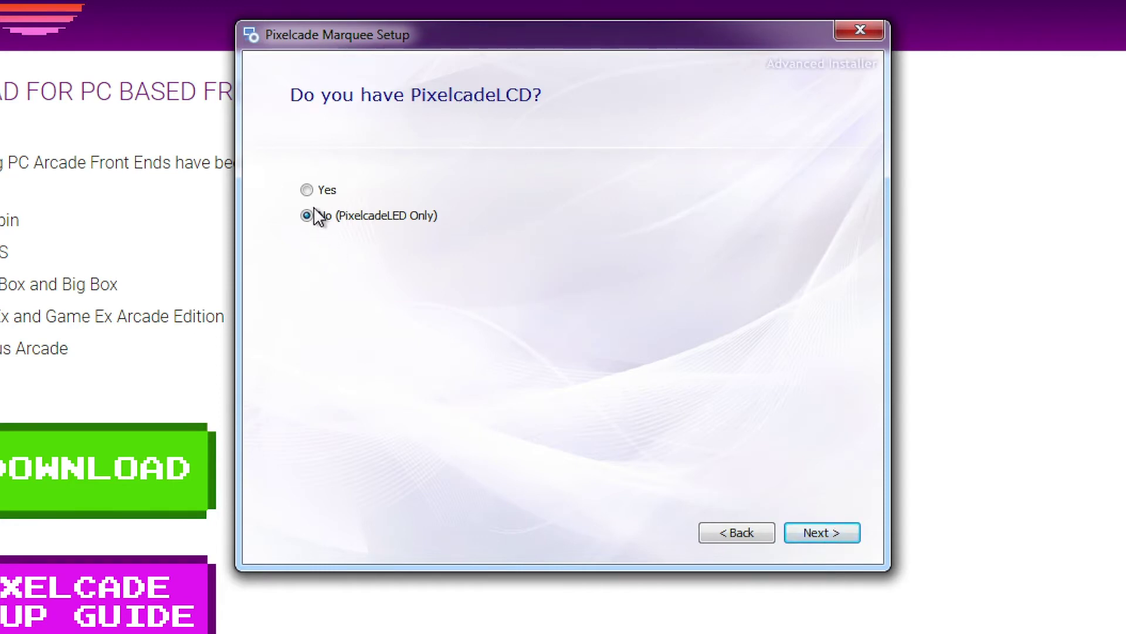
{"action": "left_click", "coordinate": [308, 190]}
{"action": "left_click", "coordinate": [837, 531]}
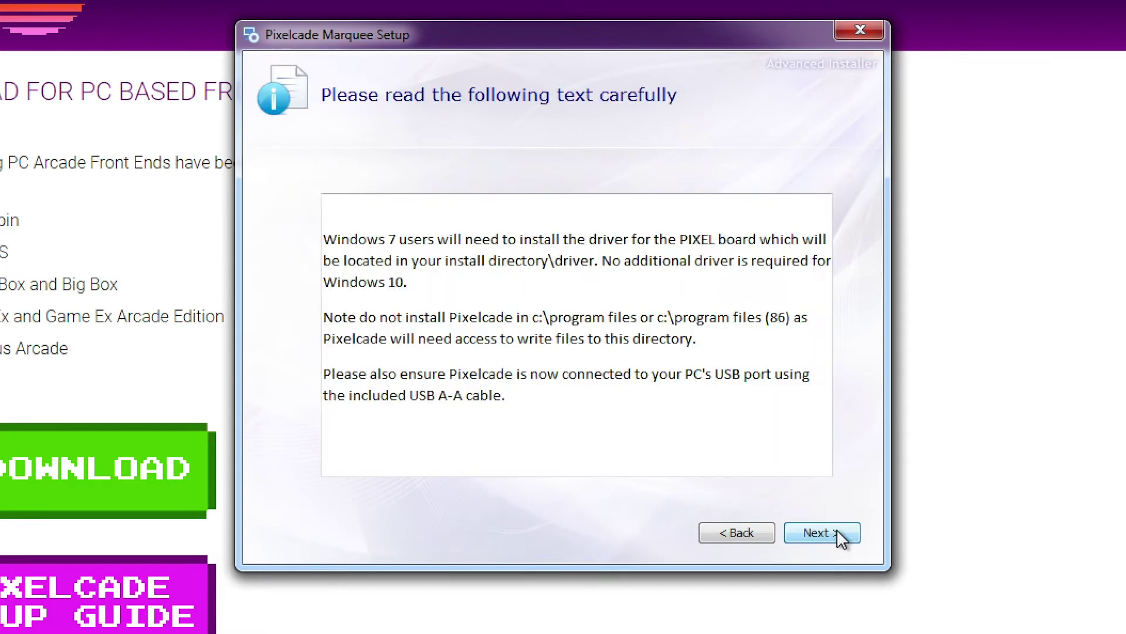
{"action": "left_click", "coordinate": [834, 534]}
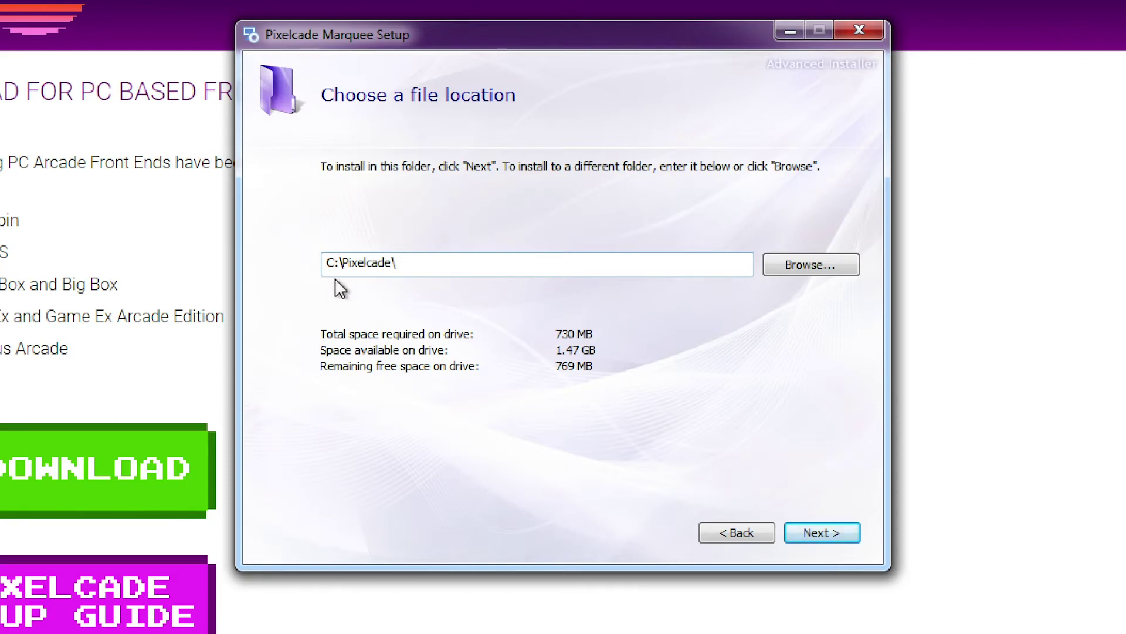
{"action": "left_click", "coordinate": [821, 534]}
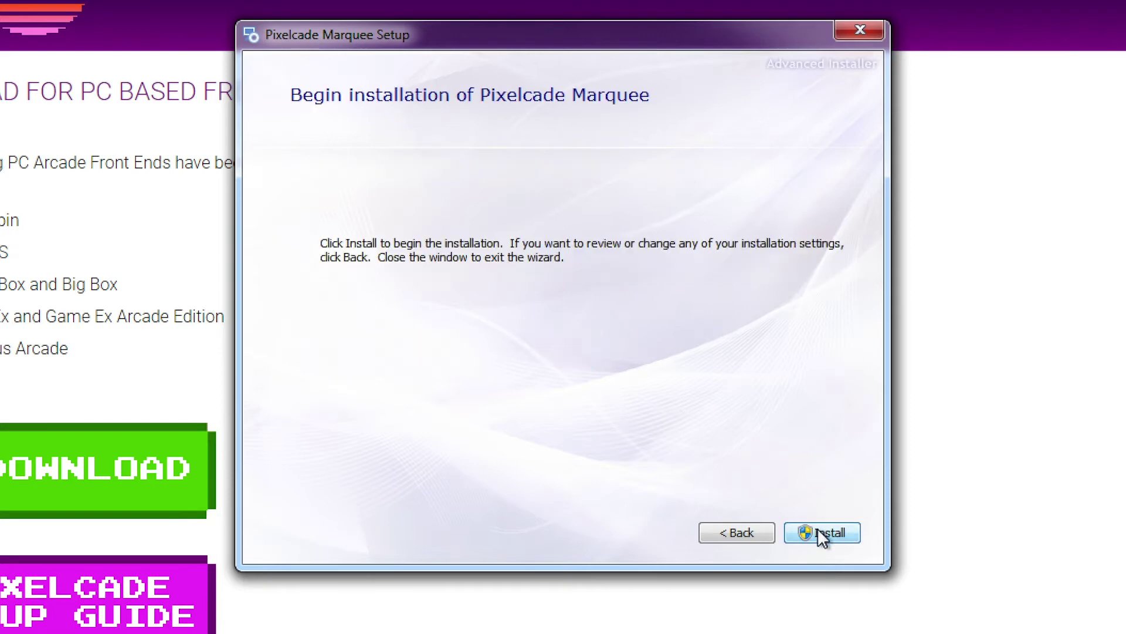
{"action": "left_click", "coordinate": [820, 531]}
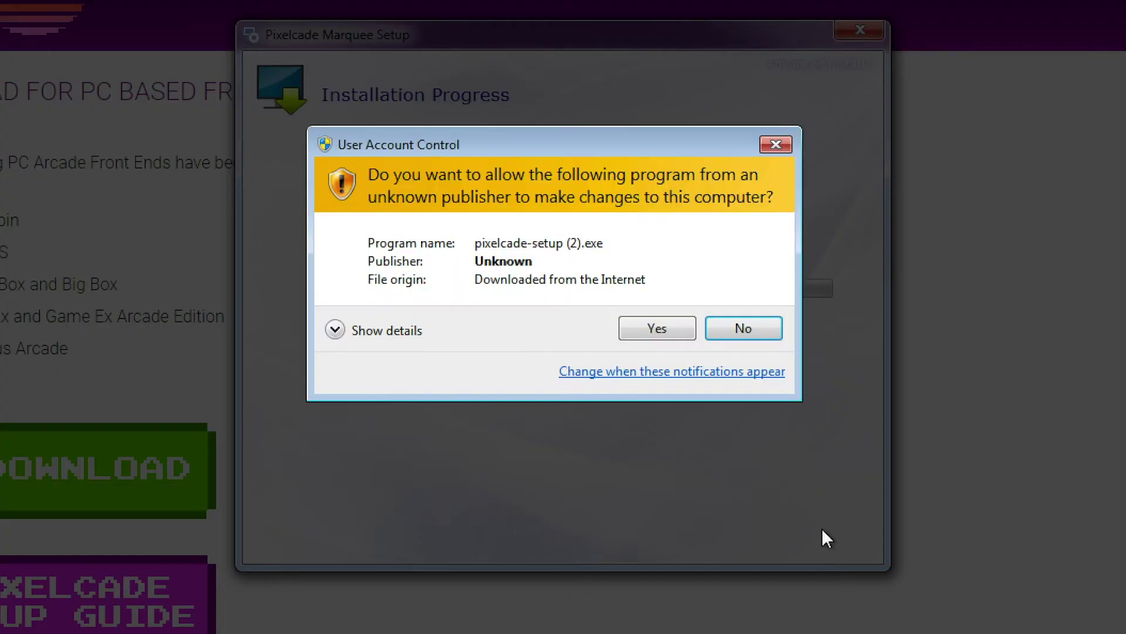
{"action": "left_click", "coordinate": [648, 332]}
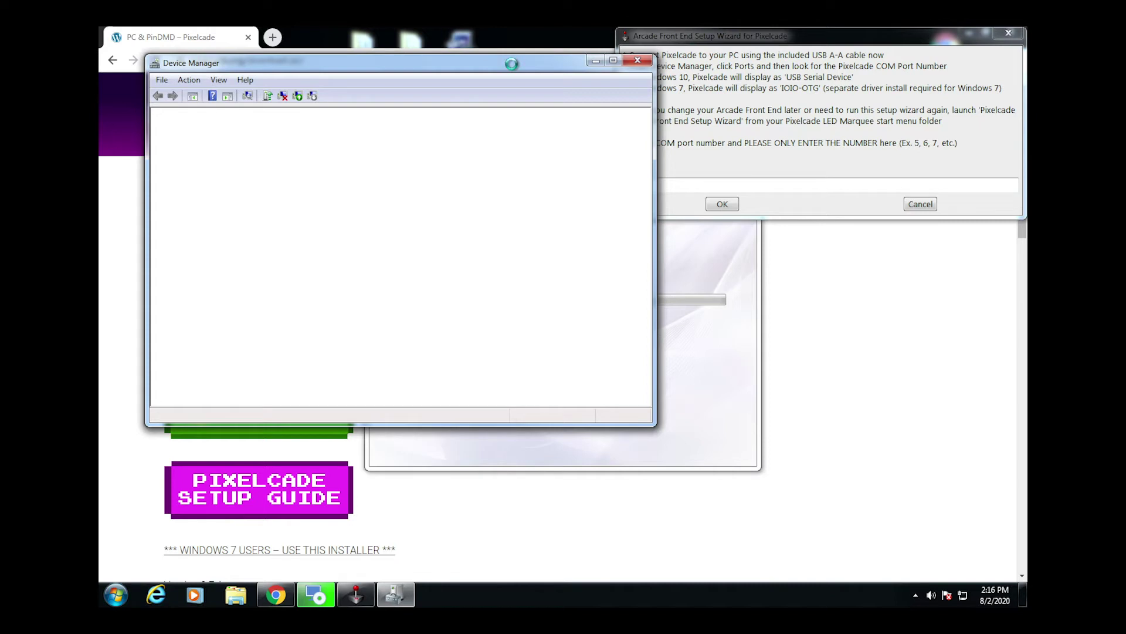
Step: Close the finished Pixelcade installer and select the IOIO-OTG device under Ports (COM & LPT) in Device Manager
{"action": "left_click_drag", "start_coordinate": [509, 68], "coordinate": [469, 45]}
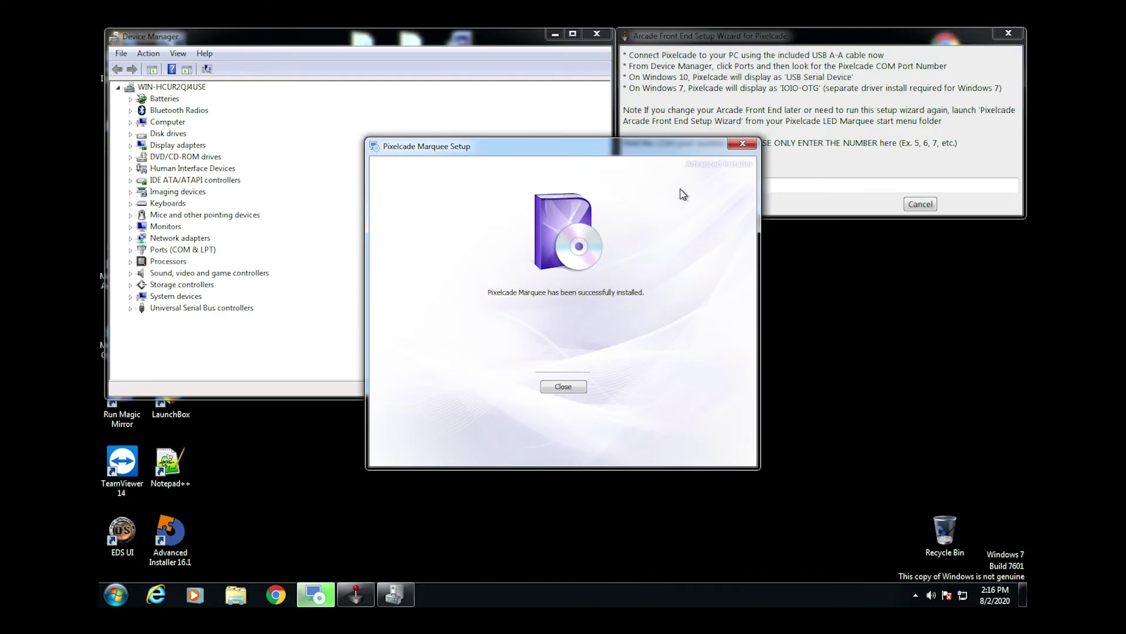
{"action": "left_click", "coordinate": [556, 389]}
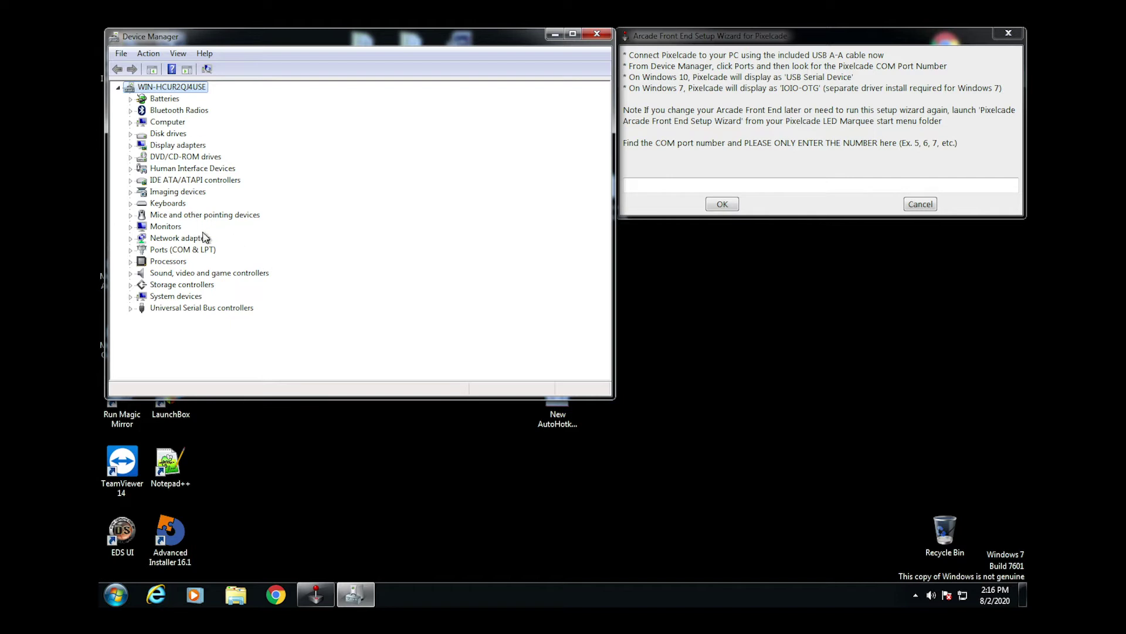
{"action": "double_click", "coordinate": [190, 250]}
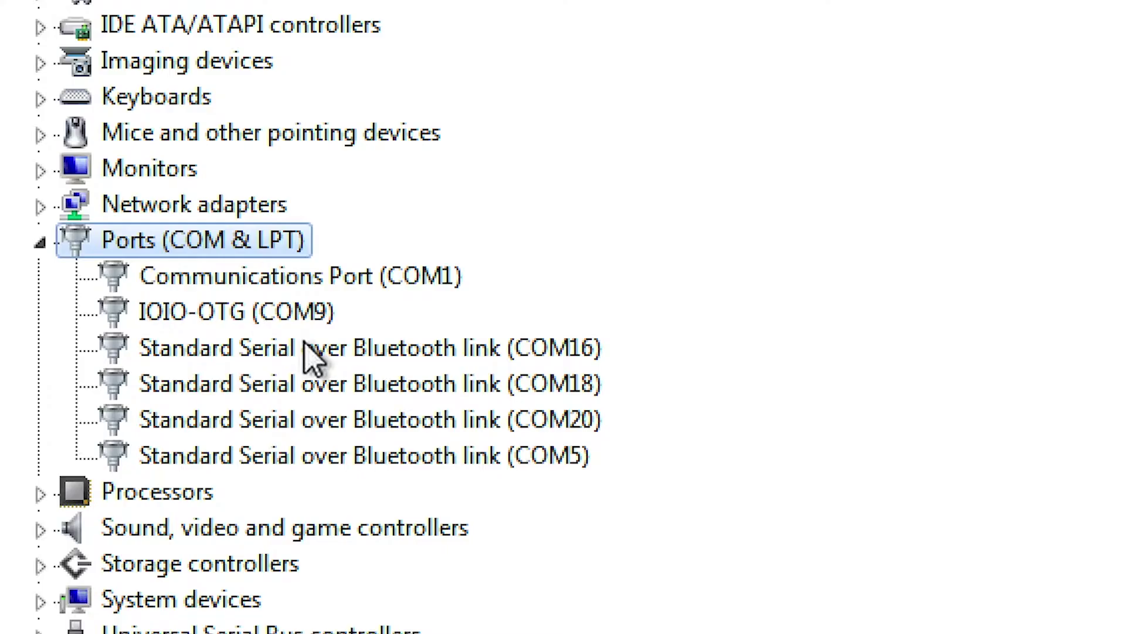
{"action": "left_click", "coordinate": [293, 313]}
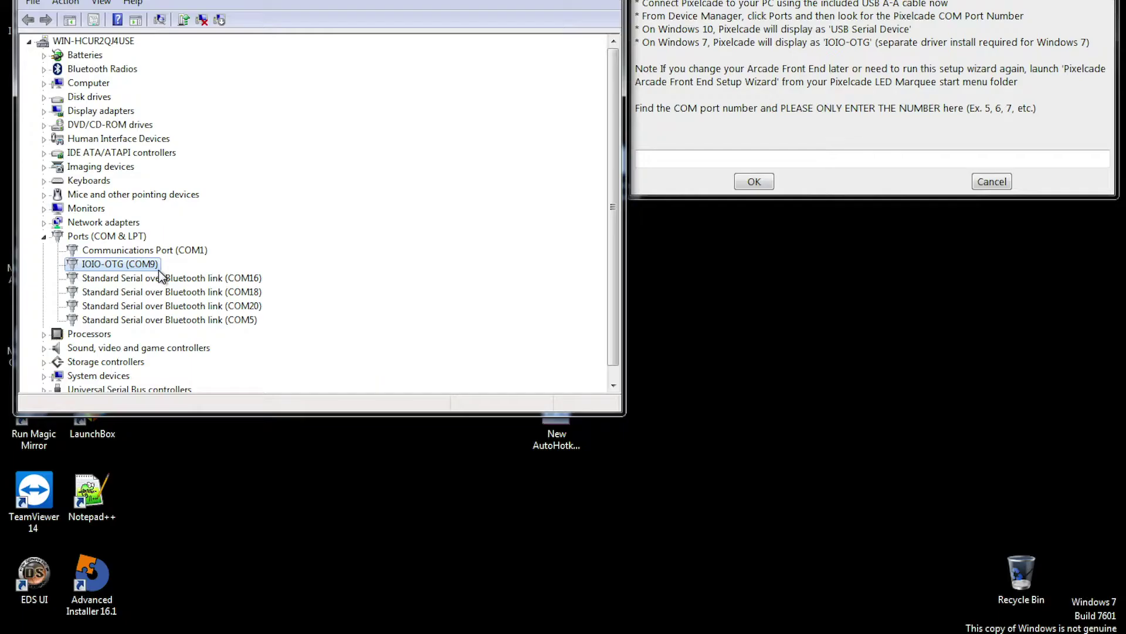
Step: Enter 9 as the Pixelcade COM port number in the Arcade Front End Setup Wizard and confirm it
{"action": "left_click", "coordinate": [754, 156]}
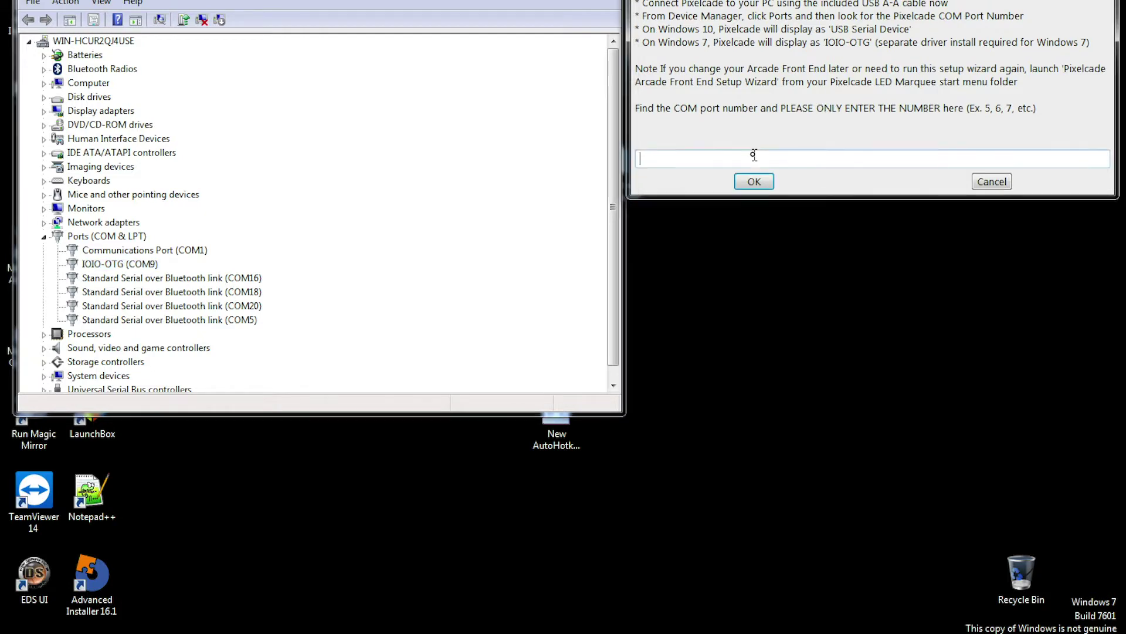
{"action": "type", "text": "9"}
{"action": "left_click", "coordinate": [754, 181]}
{"action": "left_click", "coordinate": [649, 366]}
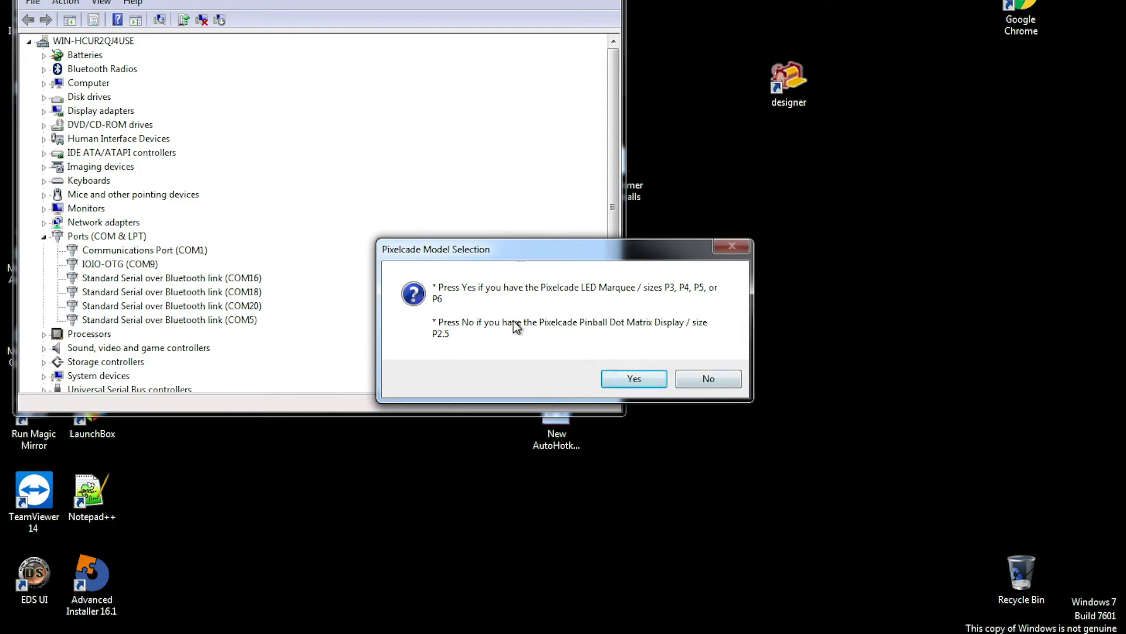
Step: Choose the Pixelcade LED Marquee model, confirm the LEDBlinky location C:\LEDBlinky\LEDBlinky.exe, and answer Yes to using only the marquee without LED button control
{"action": "left_click", "coordinate": [637, 381]}
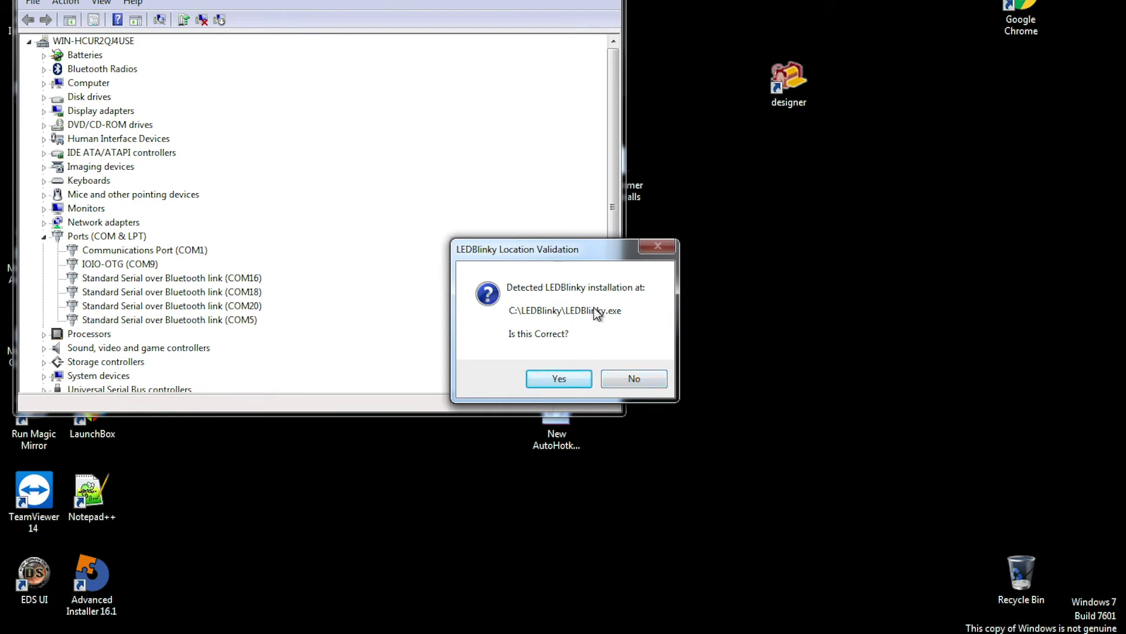
{"action": "left_click", "coordinate": [560, 379]}
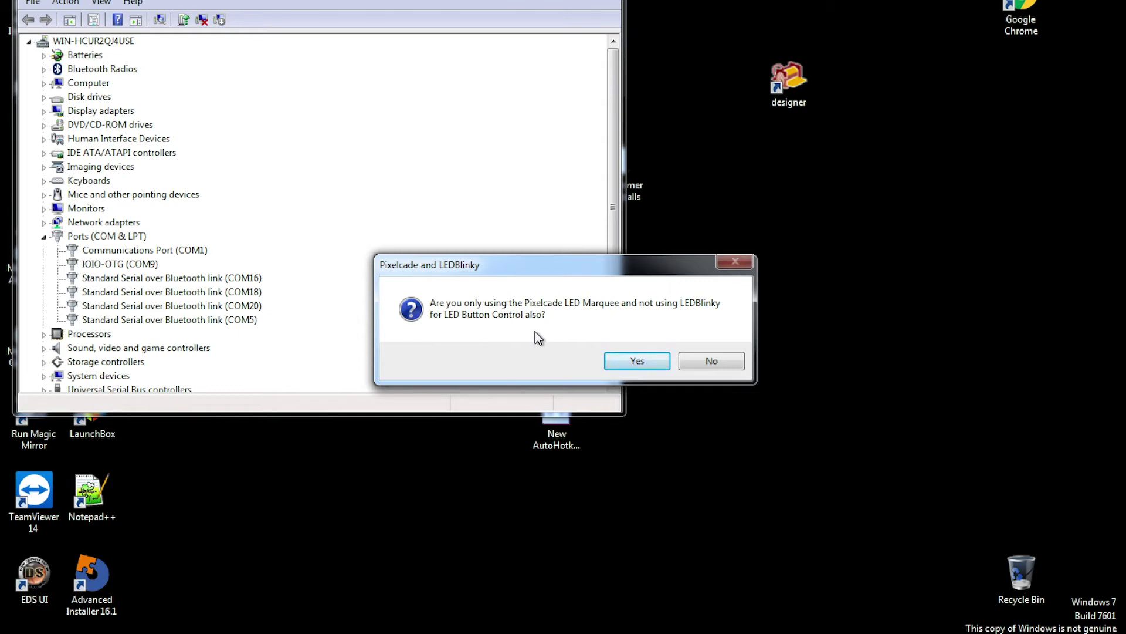
{"action": "left_click", "coordinate": [635, 361]}
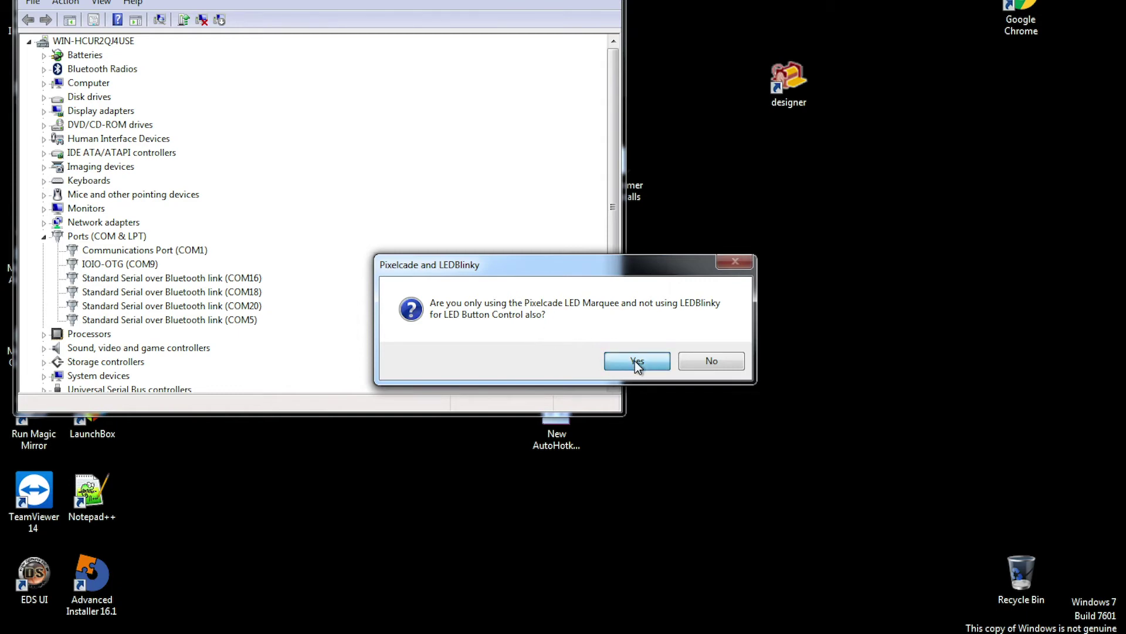
Step: Select CoinOPS as the arcade front end in the setup wizard and confirm the choice
{"action": "left_click", "coordinate": [489, 248]}
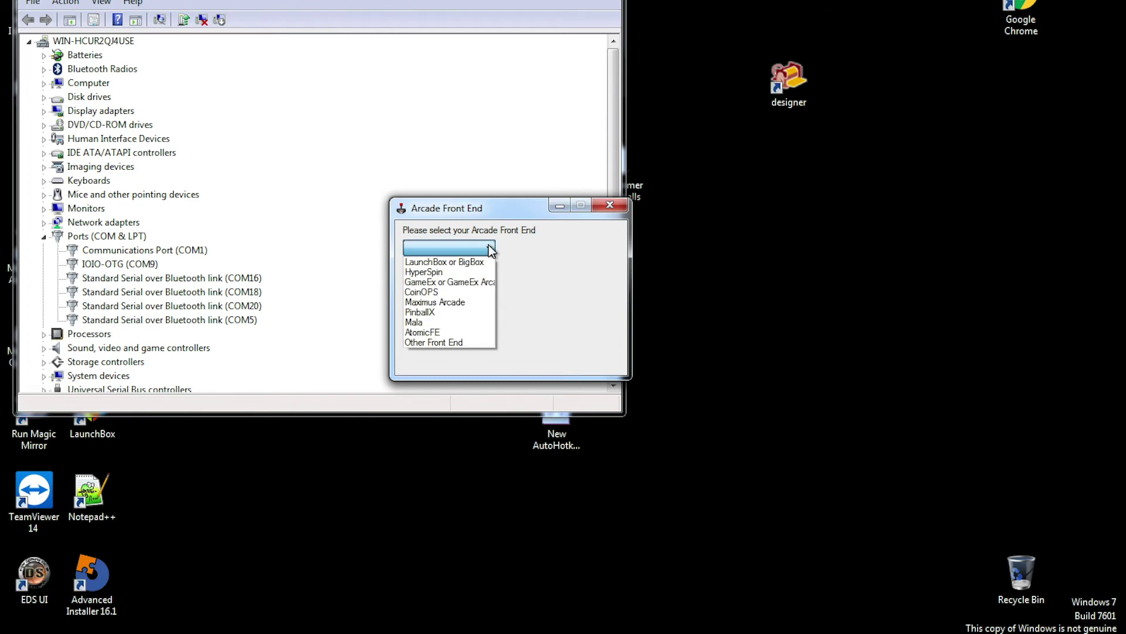
{"action": "left_click", "coordinate": [460, 293]}
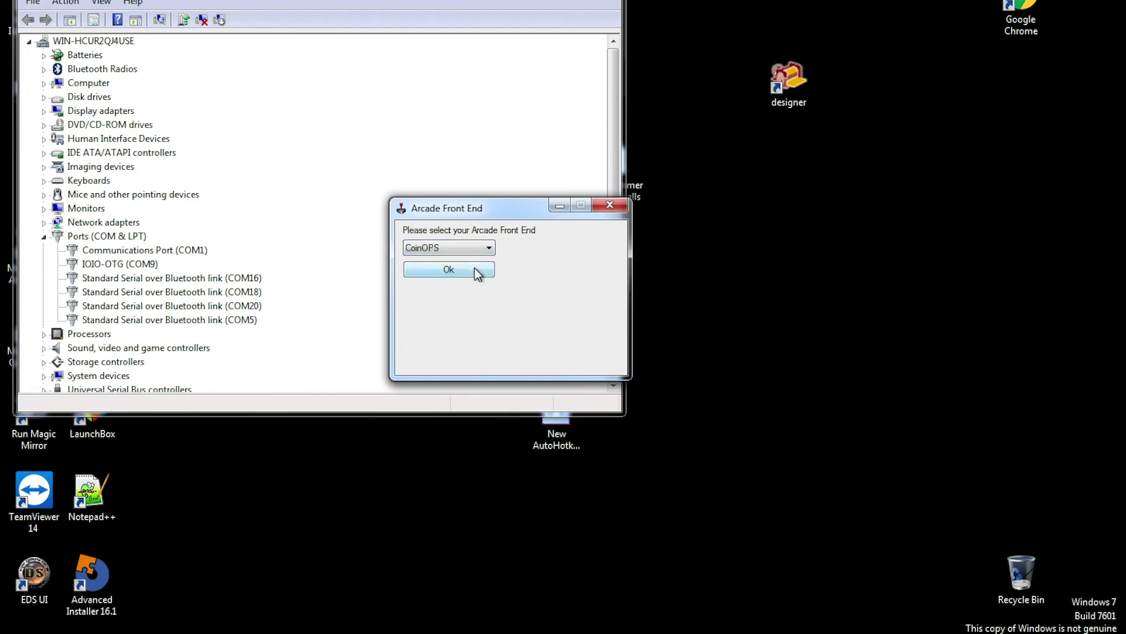
{"action": "left_click", "coordinate": [474, 269]}
Step: Set the CoinOPS installation location to CoinOPS.exe in C:\CoinOps and acknowledge the remaining notices to complete its Pixelcade configuration
{"action": "left_click", "coordinate": [300, 122]}
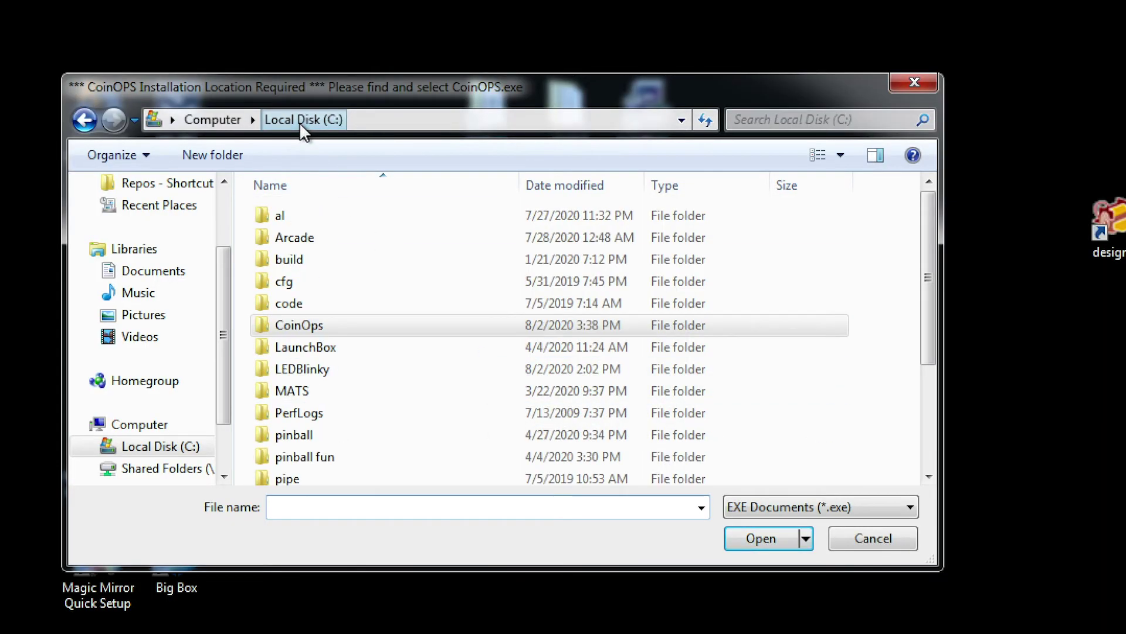
{"action": "double_click", "coordinate": [334, 328]}
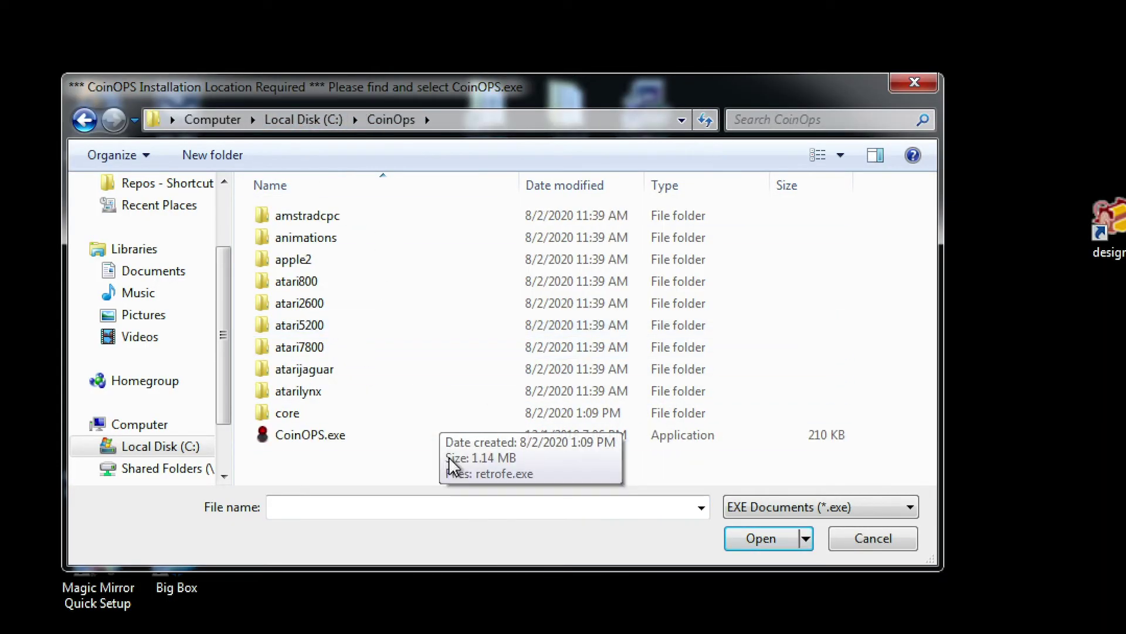
{"action": "left_click", "coordinate": [332, 438]}
{"action": "left_click", "coordinate": [755, 544]}
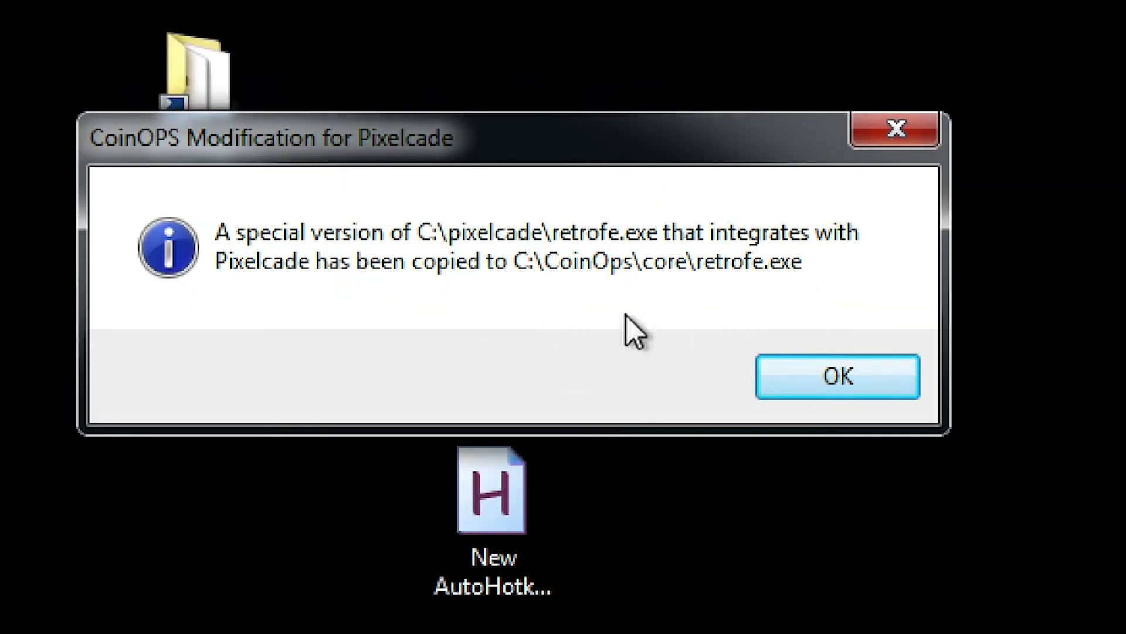
{"action": "left_click", "coordinate": [832, 391]}
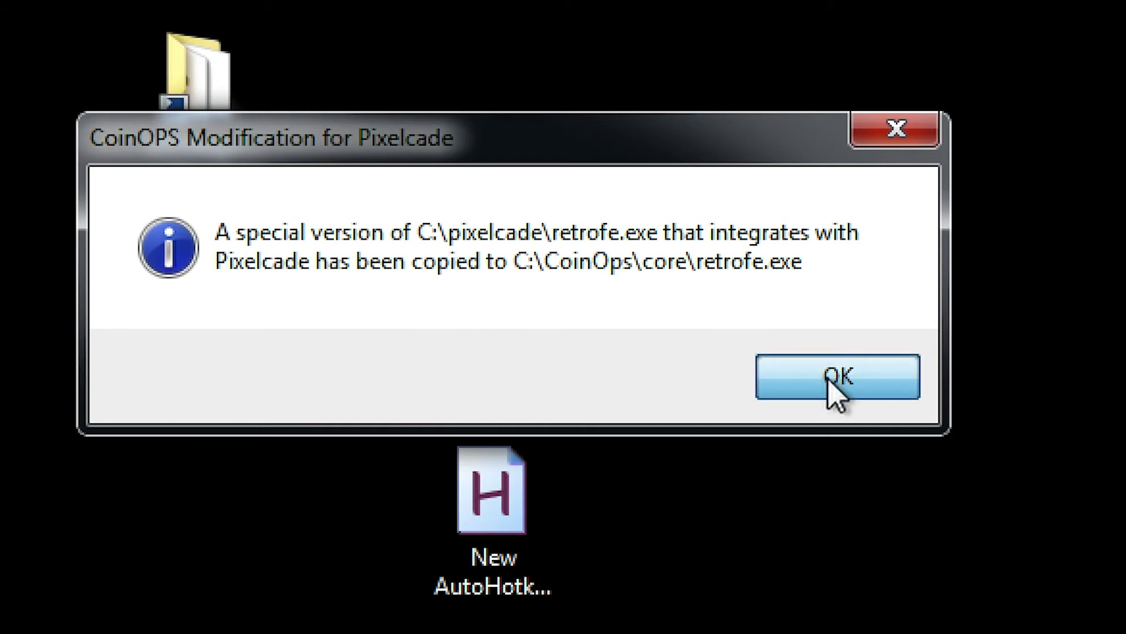
{"action": "left_click", "coordinate": [867, 394]}
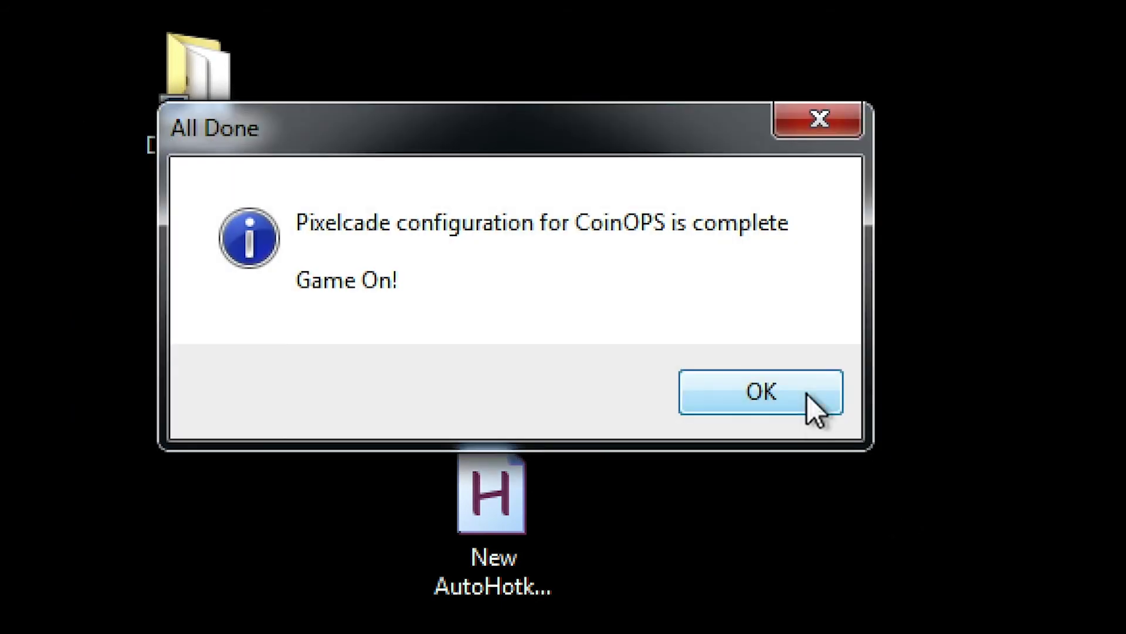
{"action": "left_click", "coordinate": [816, 407]}
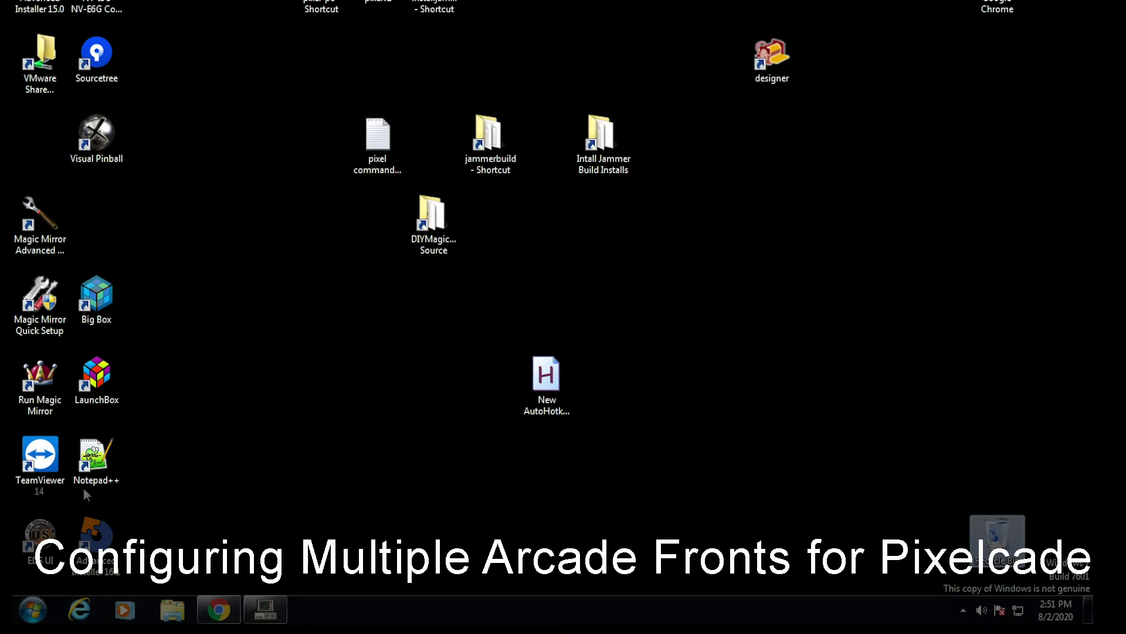
Step: Rerun the Pixelcade Arcade Front End Setup Wizard, confirming the detected LEDBlinky location and answering Yes to using only the LED marquee
{"action": "left_click", "coordinate": [42, 613]}
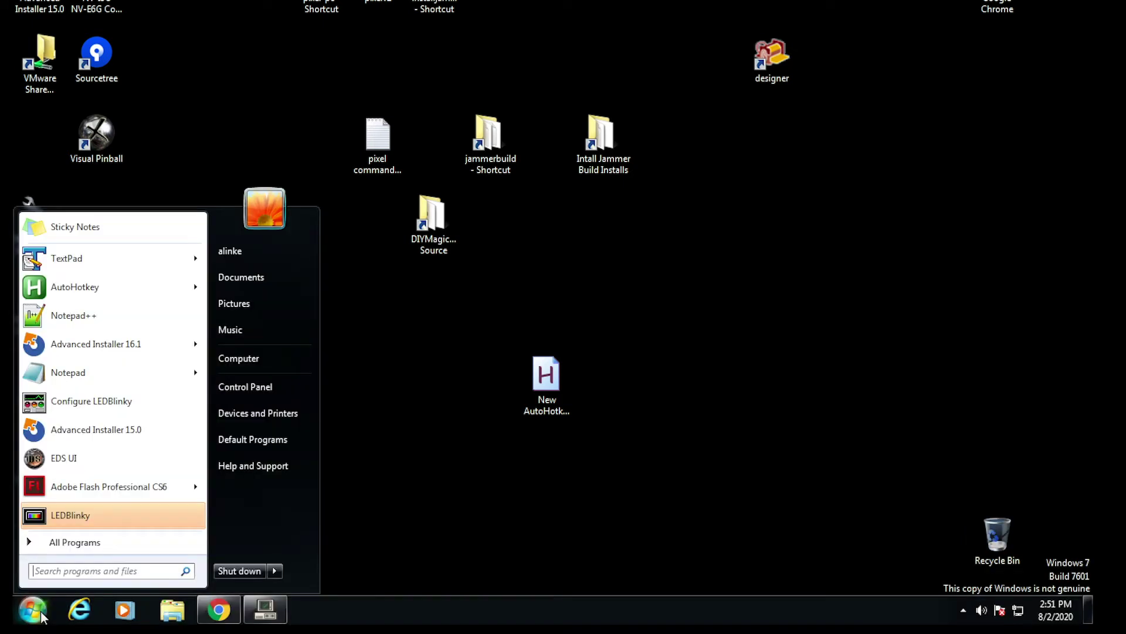
{"action": "left_click", "coordinate": [64, 545]}
{"action": "left_click", "coordinate": [106, 377]}
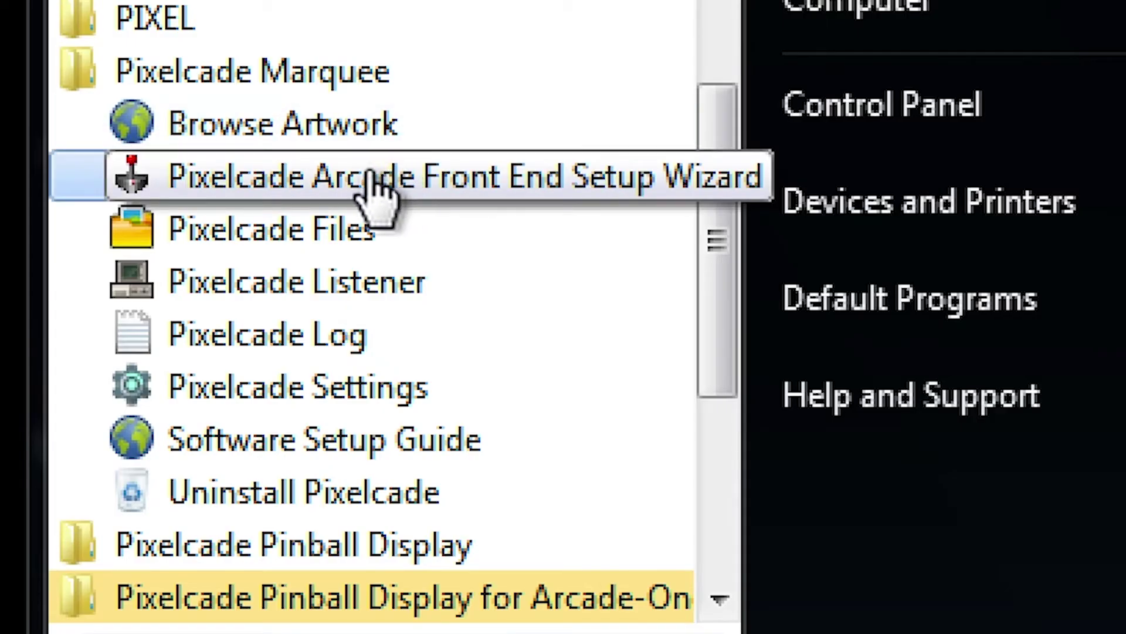
{"action": "left_click", "coordinate": [485, 176]}
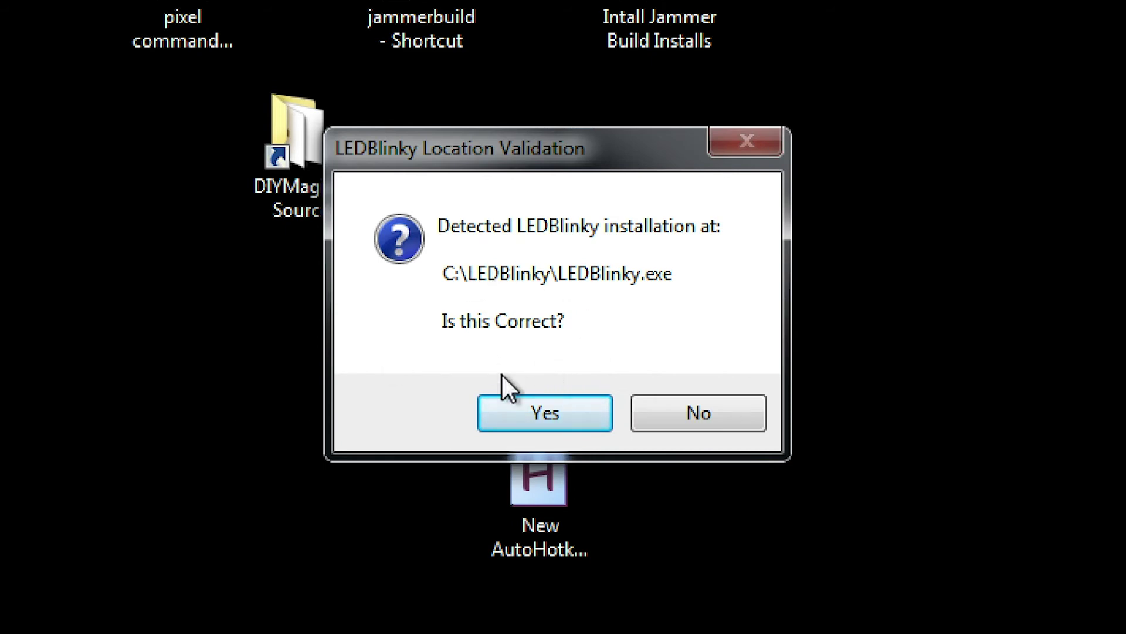
{"action": "left_click", "coordinate": [553, 405]}
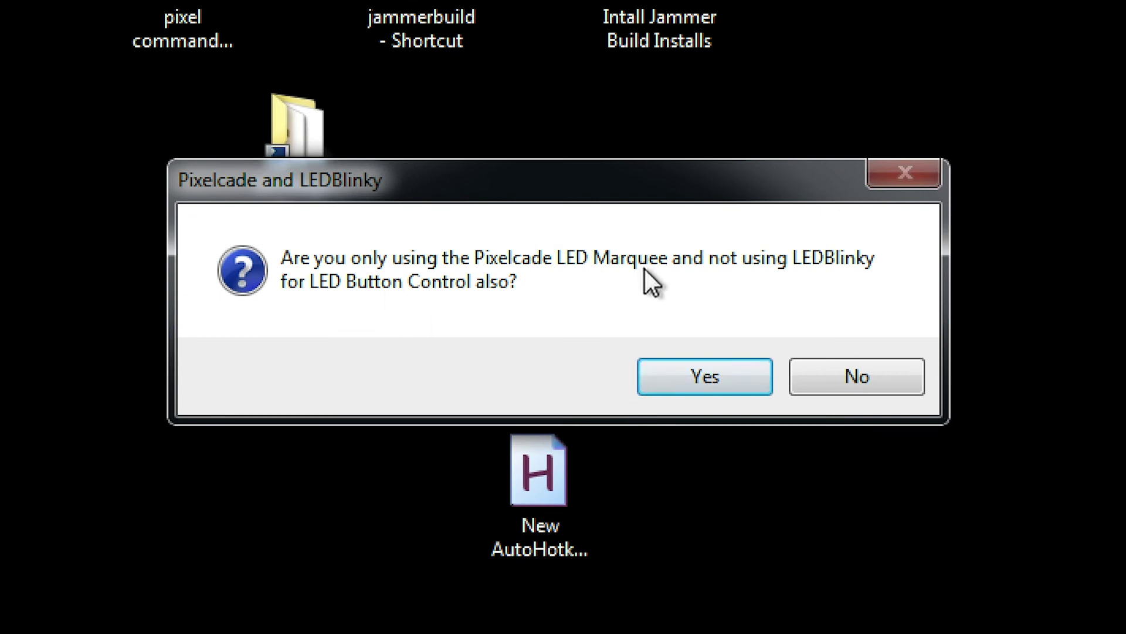
{"action": "left_click", "coordinate": [711, 378]}
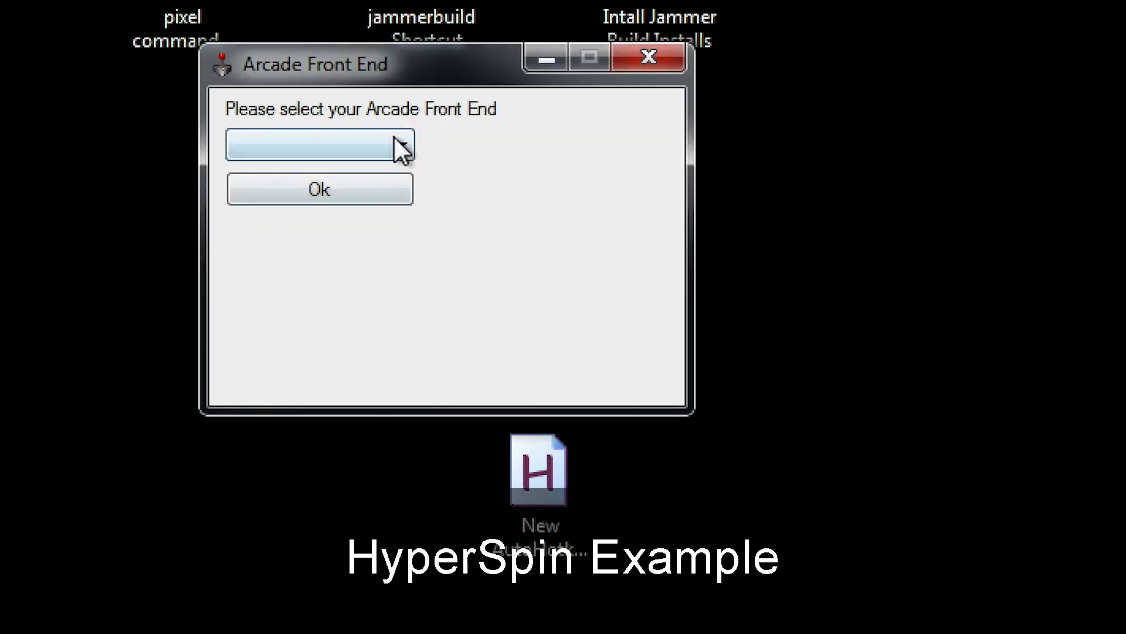
Step: Select HyperSpin as the arcade front end in the setup wizard and confirm the choice
{"action": "left_click", "coordinate": [390, 136]}
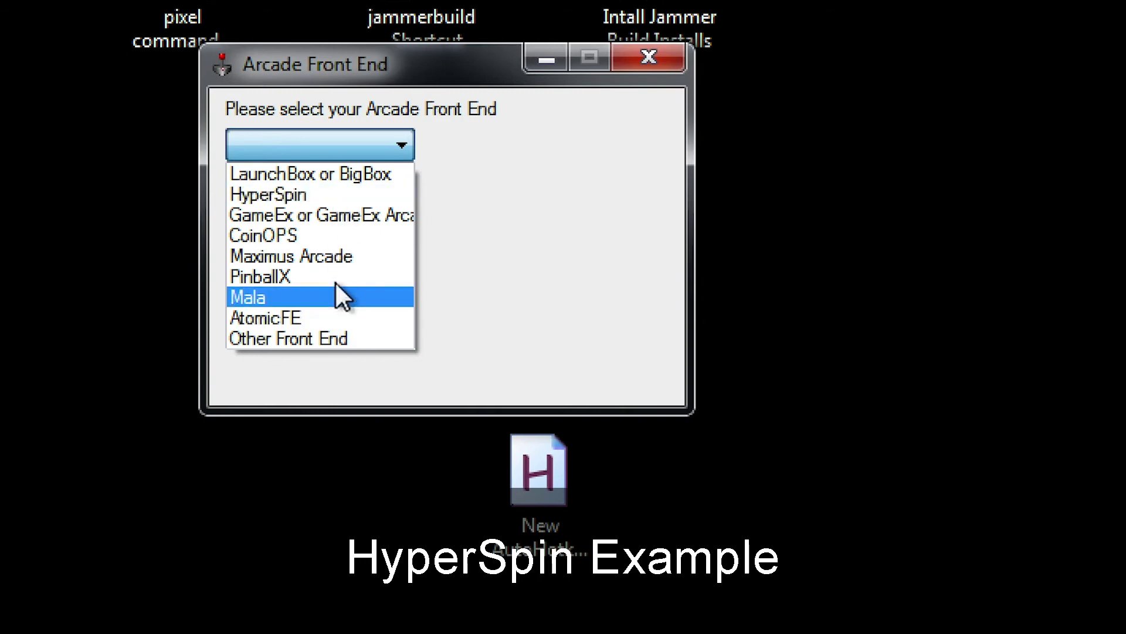
{"action": "left_click", "coordinate": [334, 199]}
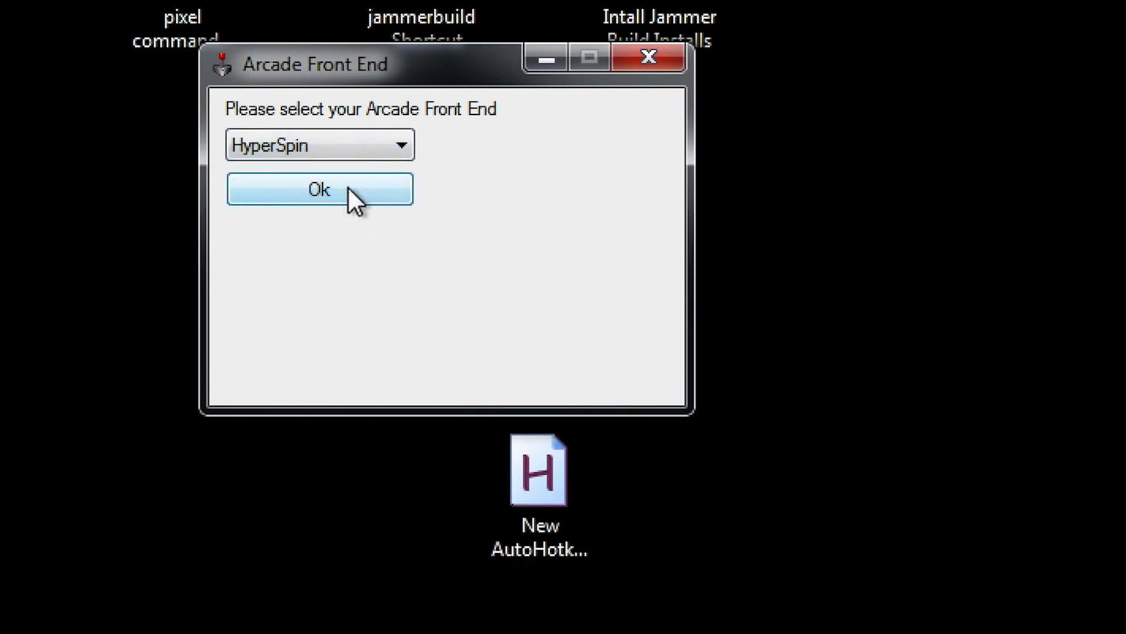
{"action": "left_click", "coordinate": [348, 187]}
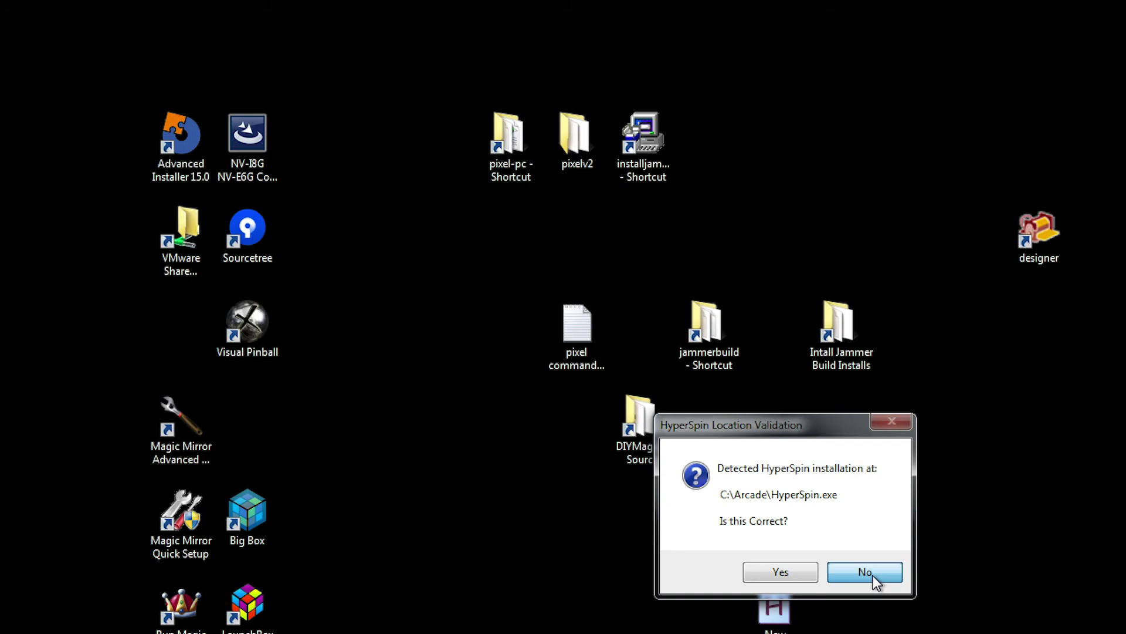
Step: Reject the detected HyperSpin location and specify HyperSpin.exe in C:\Arcade instead
{"action": "left_click", "coordinate": [716, 417]}
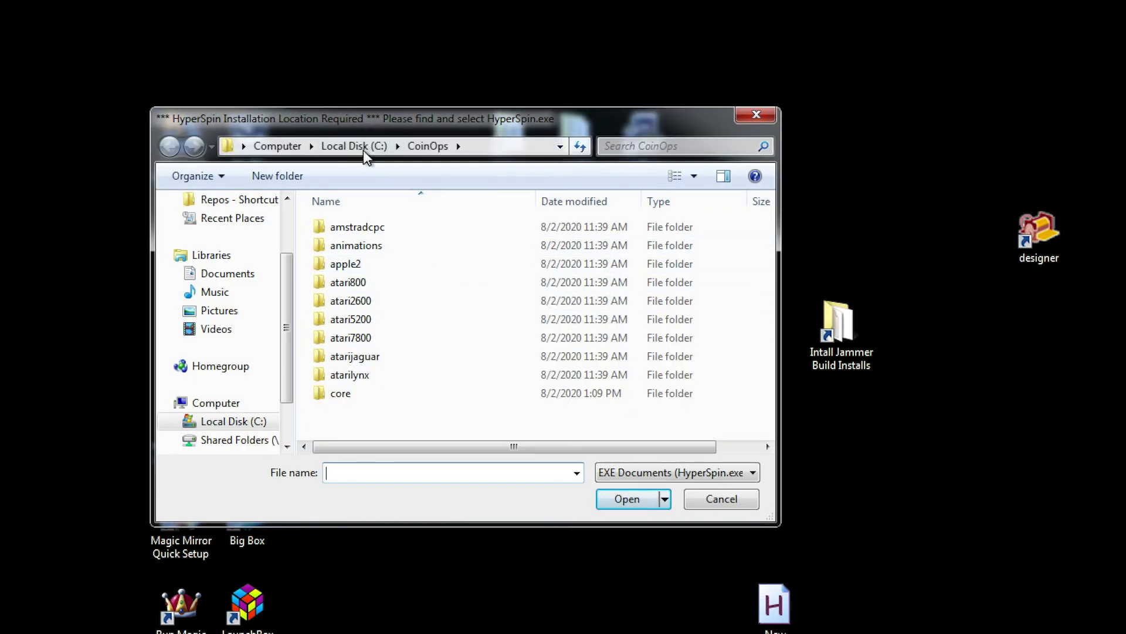
{"action": "left_click", "coordinate": [357, 146]}
{"action": "double_click", "coordinate": [372, 245]}
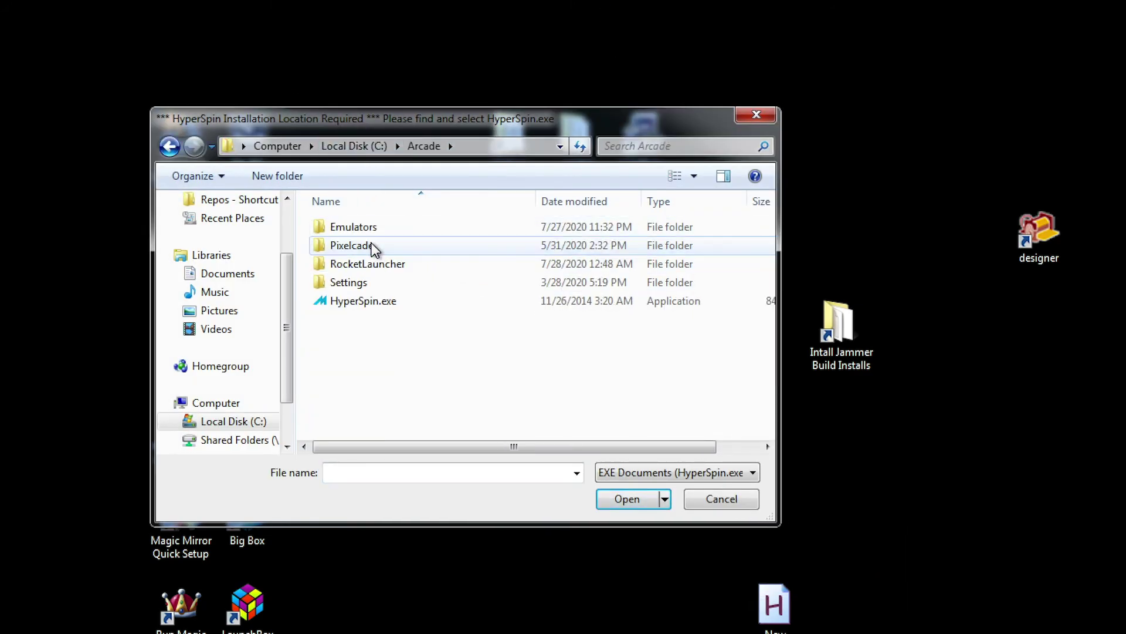
{"action": "left_click", "coordinate": [385, 303]}
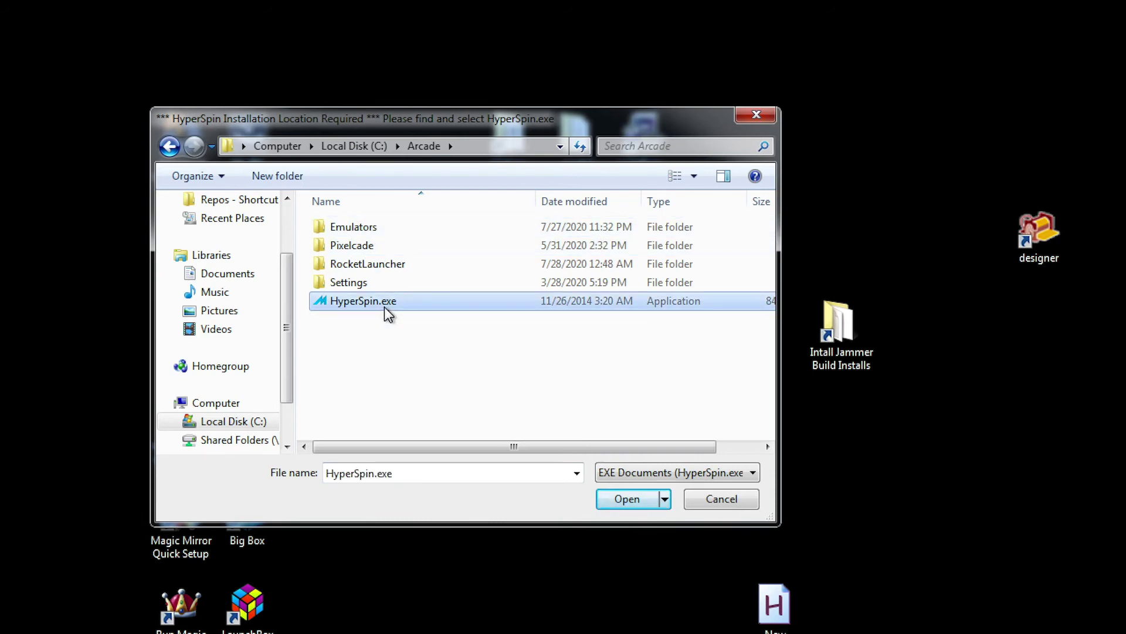
{"action": "left_click", "coordinate": [621, 500]}
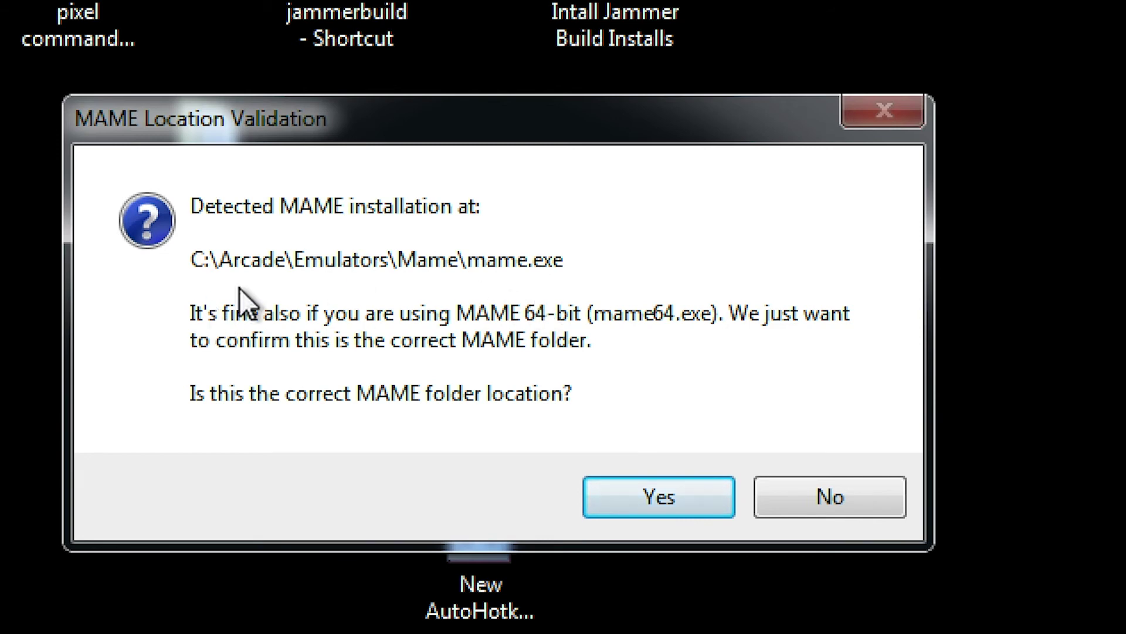
Step: Reject the detected MAME location and specify mame.exe in C:\Arcade\Emulators\Mame
{"action": "left_click", "coordinate": [873, 492]}
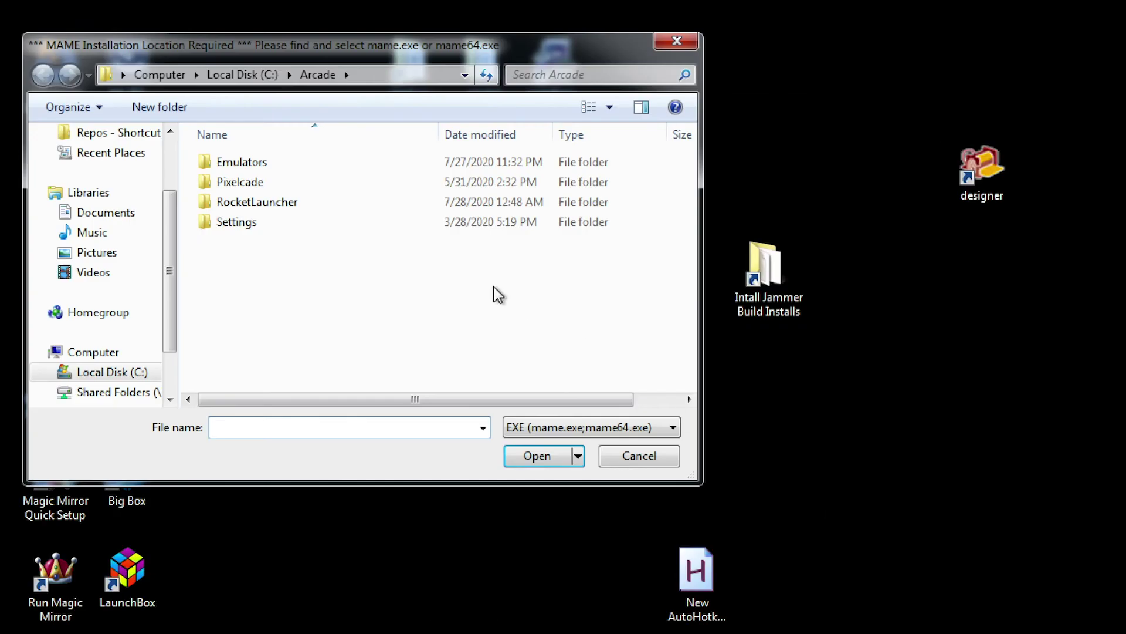
{"action": "double_click", "coordinate": [269, 162]}
{"action": "double_click", "coordinate": [254, 165]}
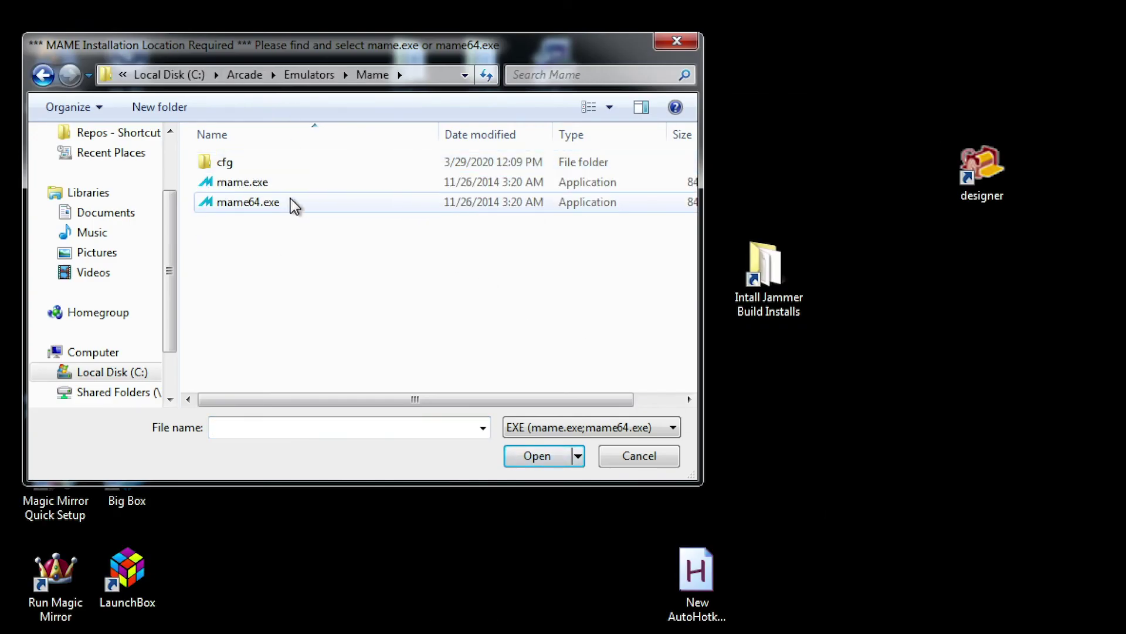
{"action": "left_click", "coordinate": [251, 186]}
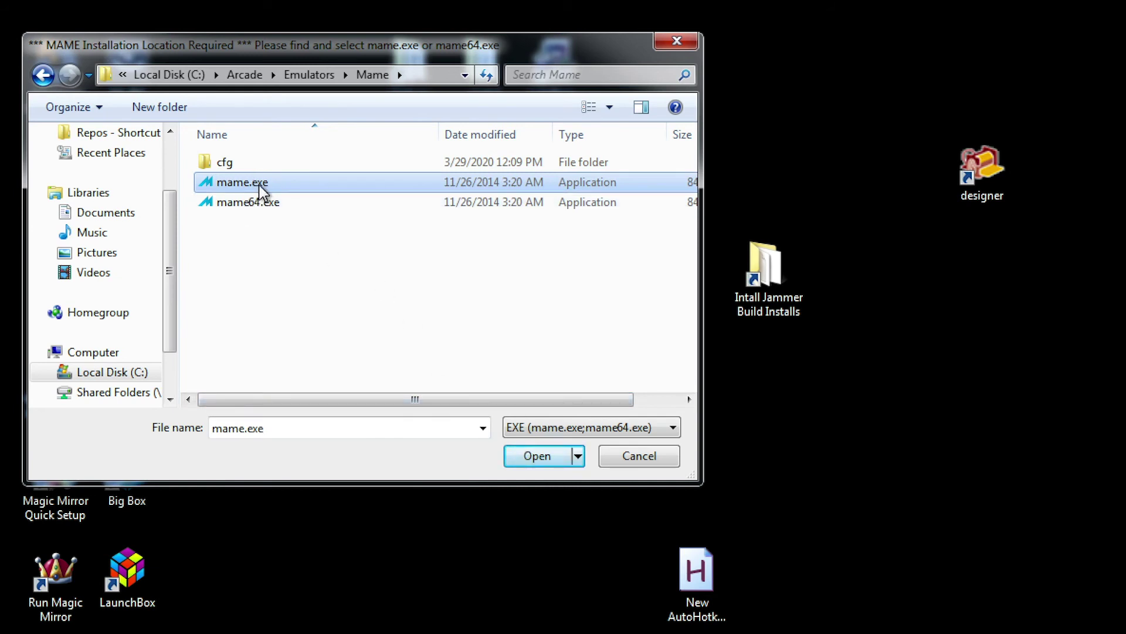
{"action": "left_click", "coordinate": [537, 456]}
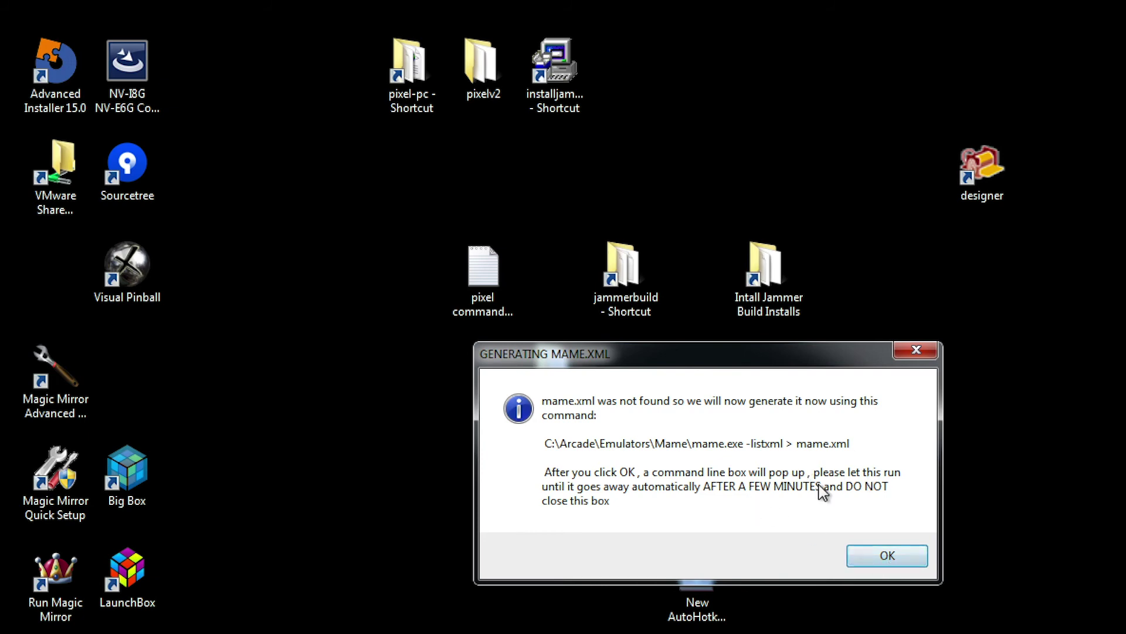
Step: Approve generating mame.xml and close the completed HyperSpin configuration notice
{"action": "left_click", "coordinate": [871, 553]}
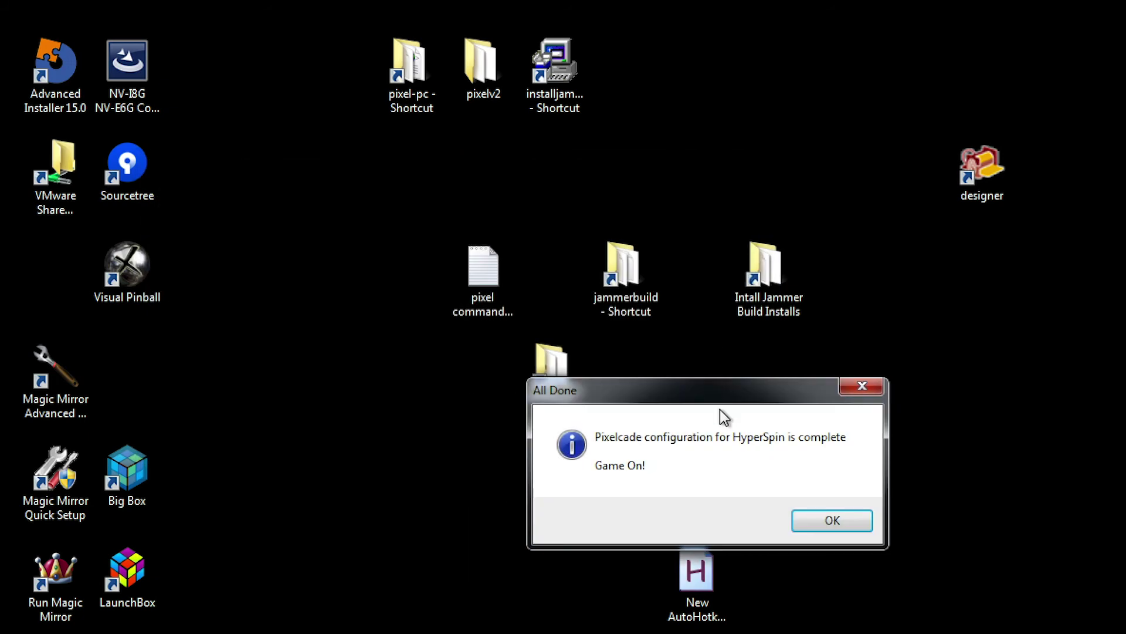
{"action": "left_click_drag", "start_coordinate": [706, 402], "coordinate": [732, 204]}
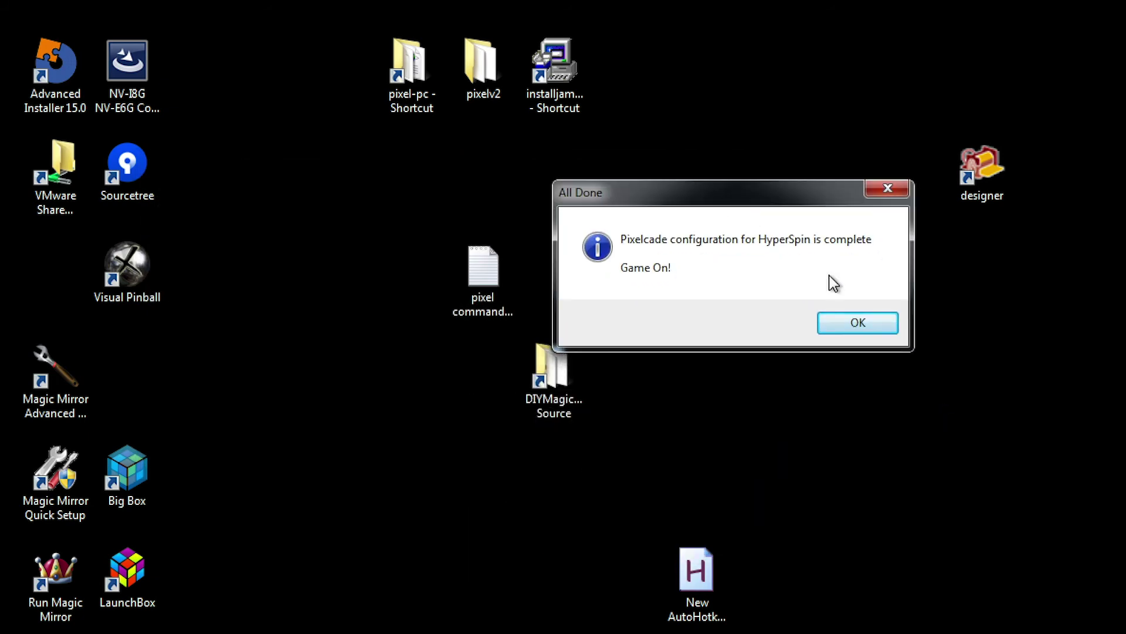
{"action": "left_click", "coordinate": [868, 322]}
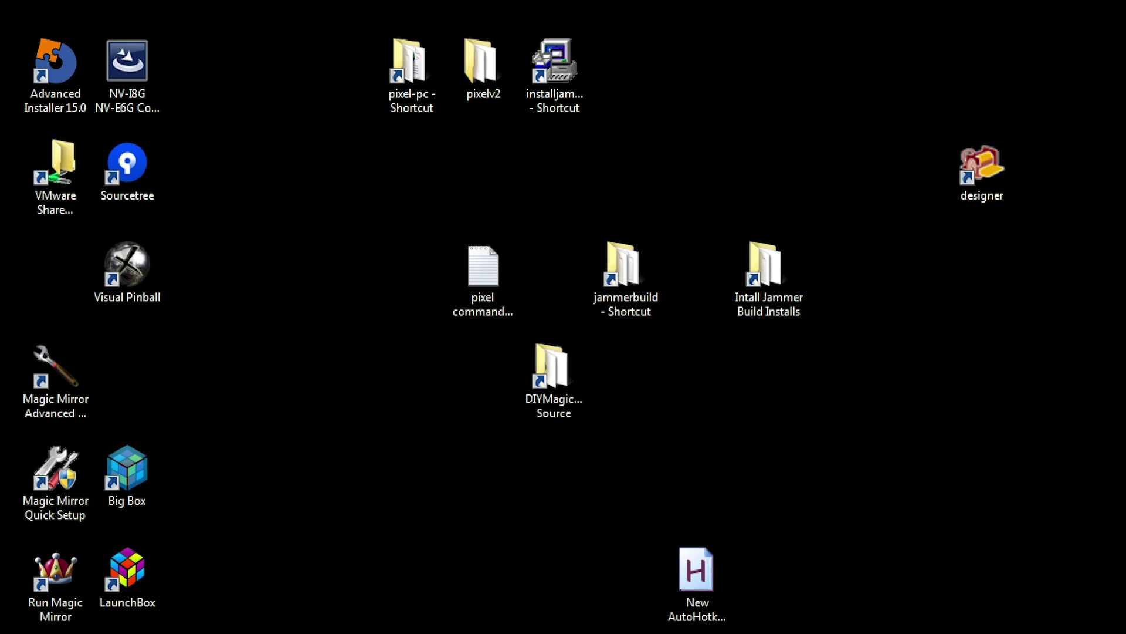
Step: Start the Pixelcade Listener from the Pixelcade Marquee programs, check its connection window and minimize it
{"action": "key", "text": "super"}
{"action": "left_click", "coordinate": [111, 581]}
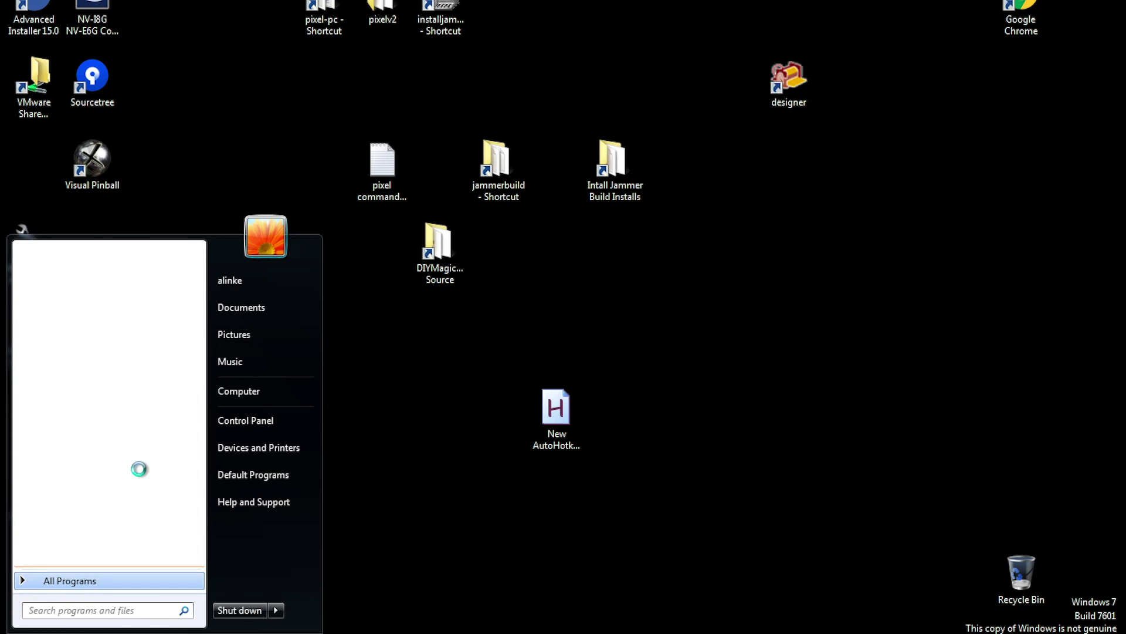
{"action": "left_click_drag", "start_coordinate": [196, 311], "coordinate": [198, 485]}
{"action": "left_click", "coordinate": [133, 437]}
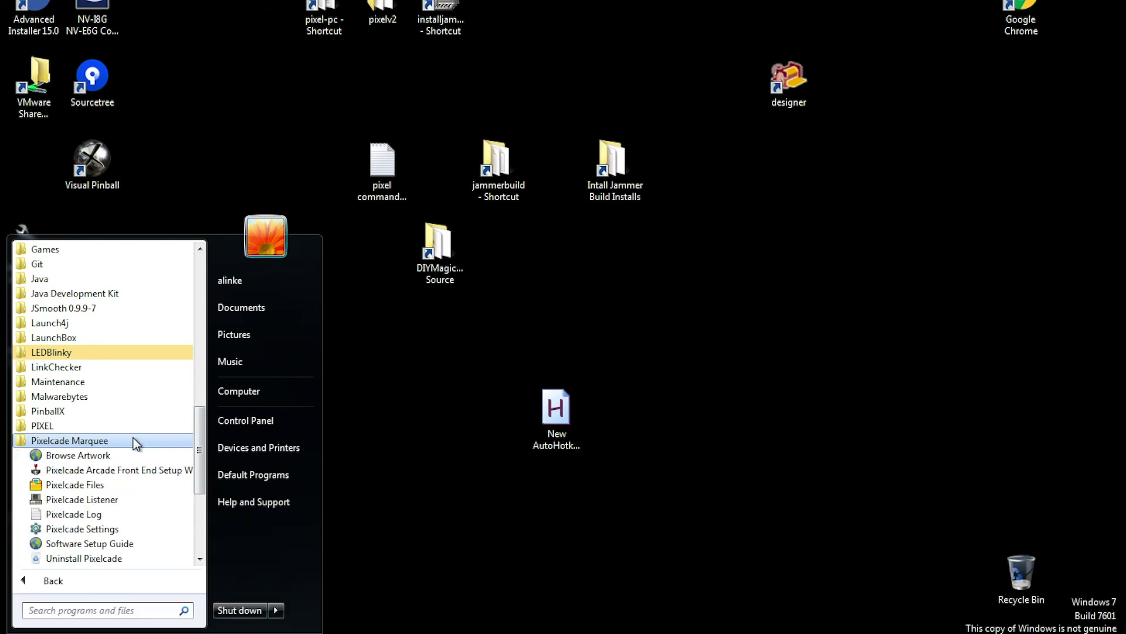
{"action": "left_click", "coordinate": [107, 506]}
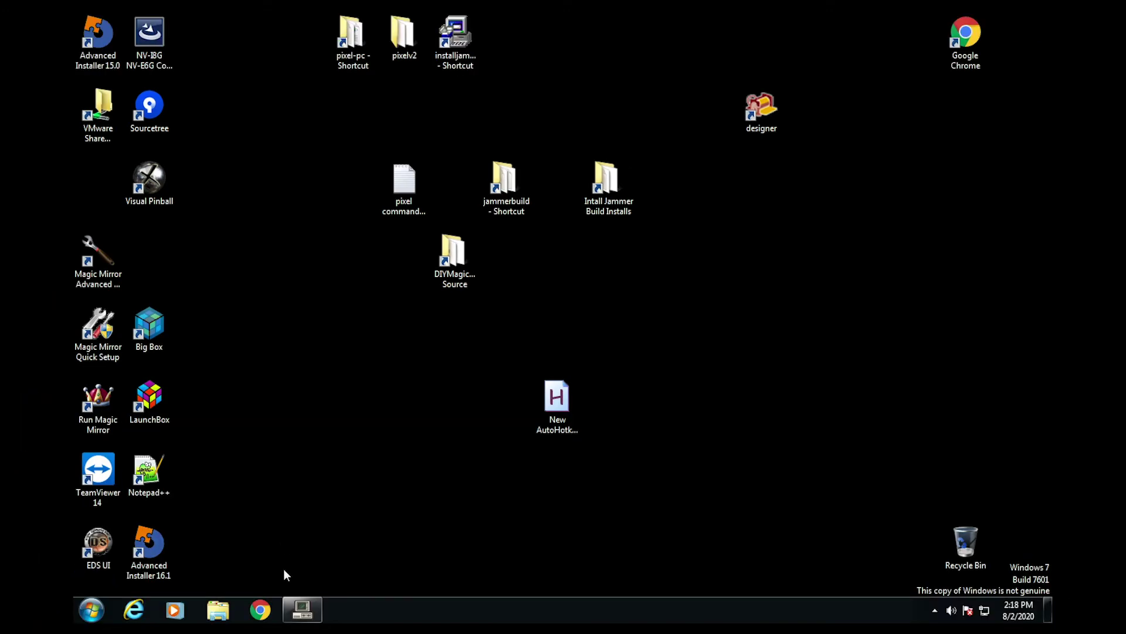
{"action": "left_click", "coordinate": [309, 609]}
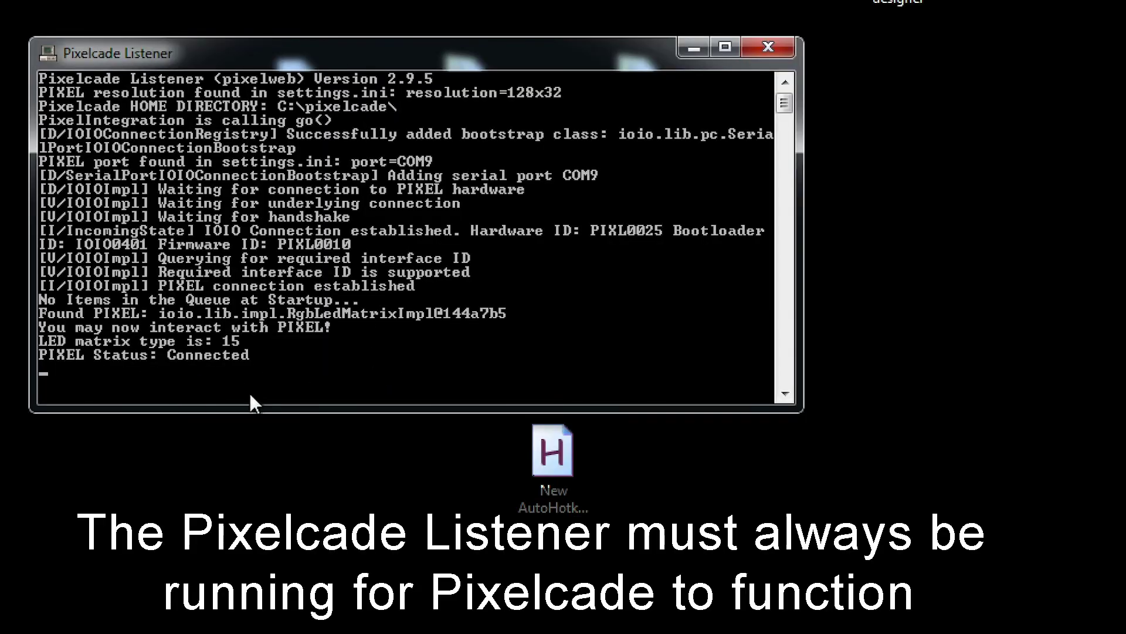
{"action": "left_click", "coordinate": [692, 52]}
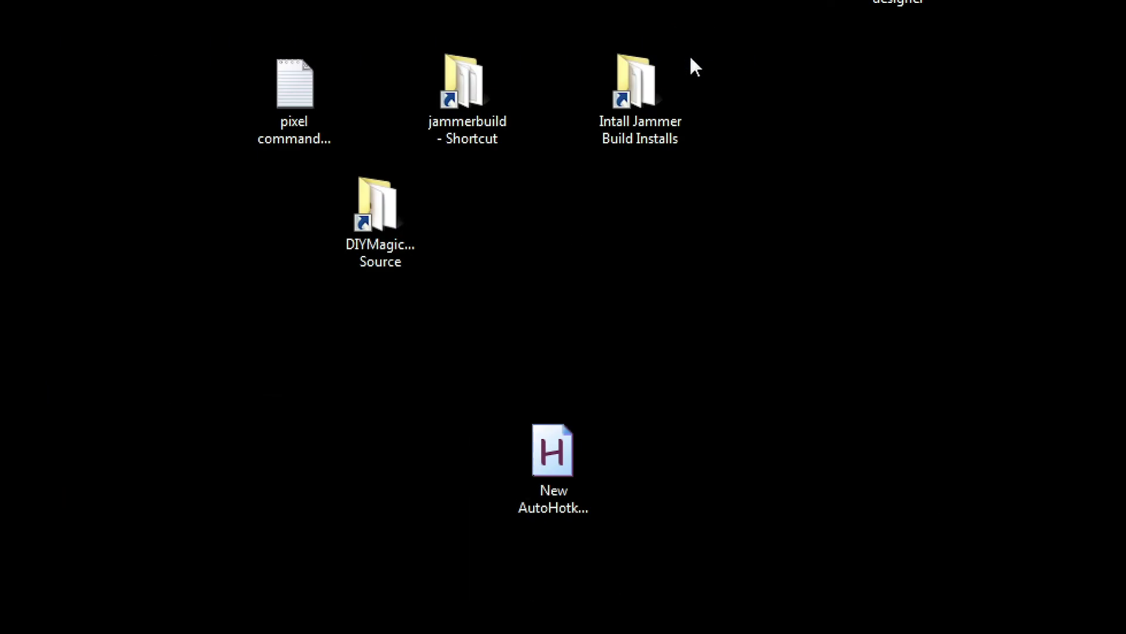
Step: Open the Pixelcade Art Browser through Browse Artwork in the Pixelcade Marquee programs
{"action": "left_click", "coordinate": [35, 628]}
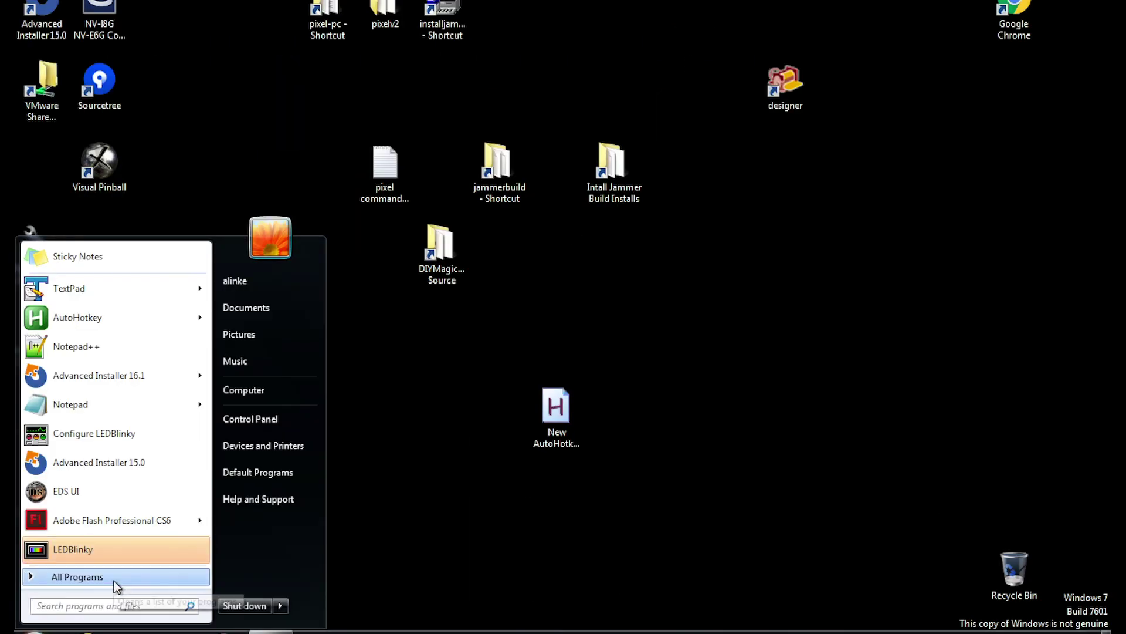
{"action": "left_click", "coordinate": [114, 581]}
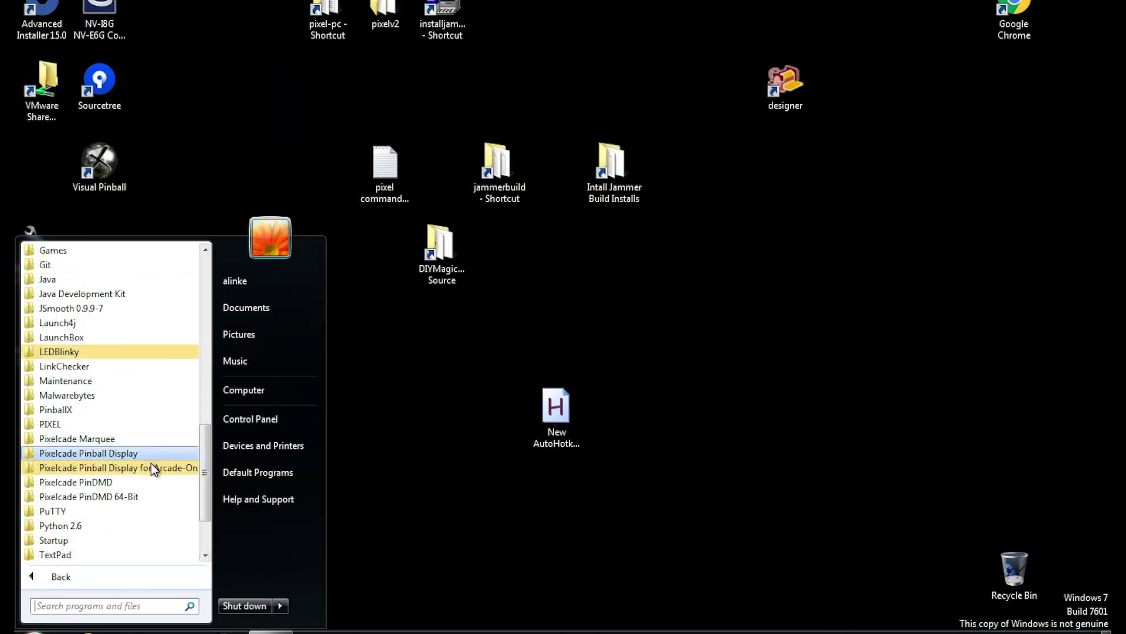
{"action": "left_click", "coordinate": [121, 444]}
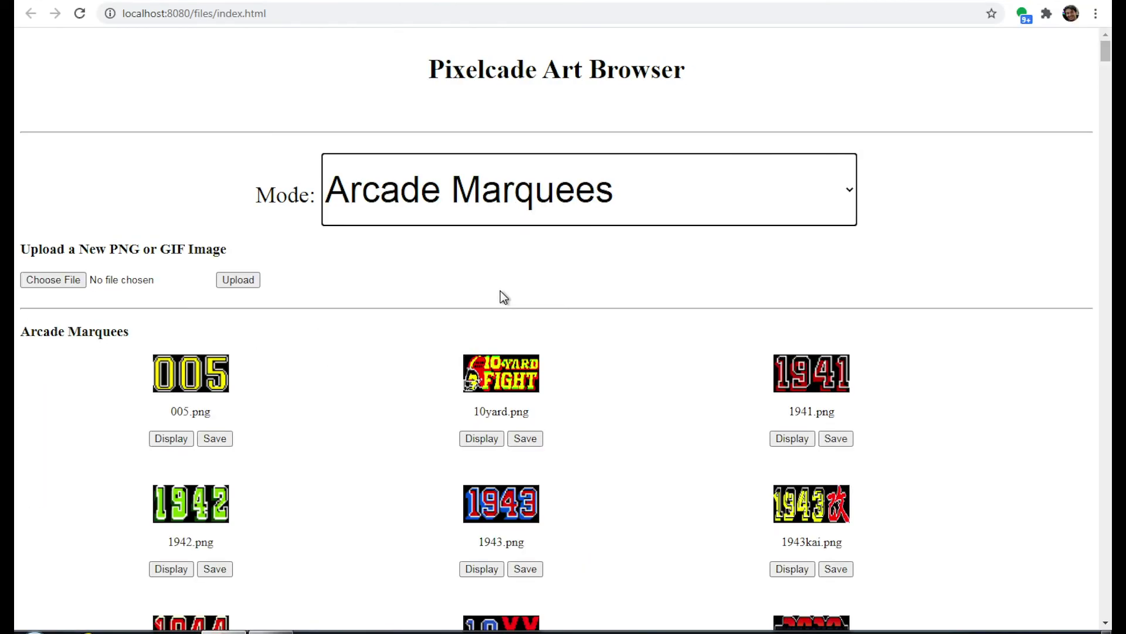
Step: Choose the Arcade Marquees mode, display the 10yard.png artwork on the Pixelcade, and dismiss the browser window
{"action": "left_click", "coordinate": [490, 205]}
{"action": "left_click", "coordinate": [484, 298]}
{"action": "left_click", "coordinate": [466, 441]}
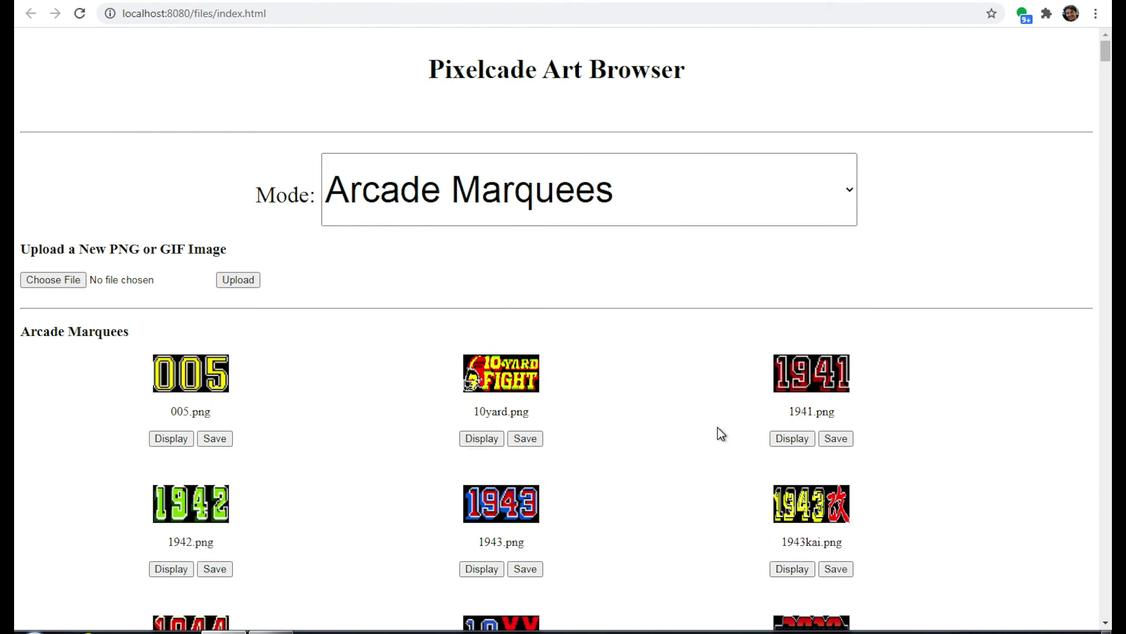
{"action": "scroll", "coordinate": [651, 469], "scroll_direction": "down", "scroll_amount": 2}
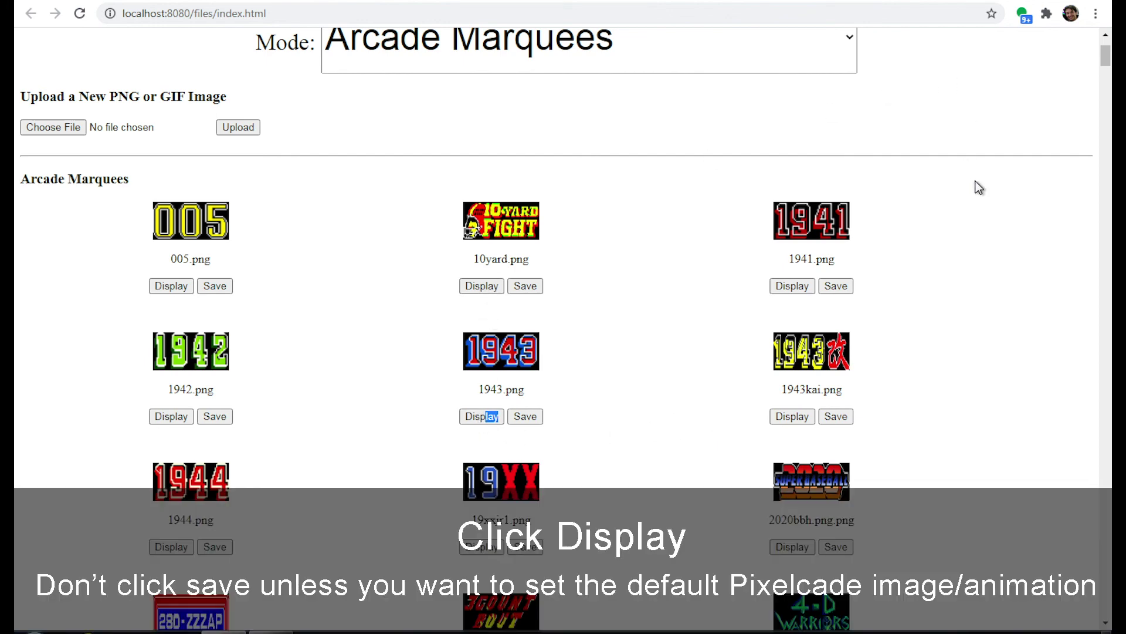
{"action": "scroll", "coordinate": [979, 187], "scroll_direction": "up", "scroll_amount": 2}
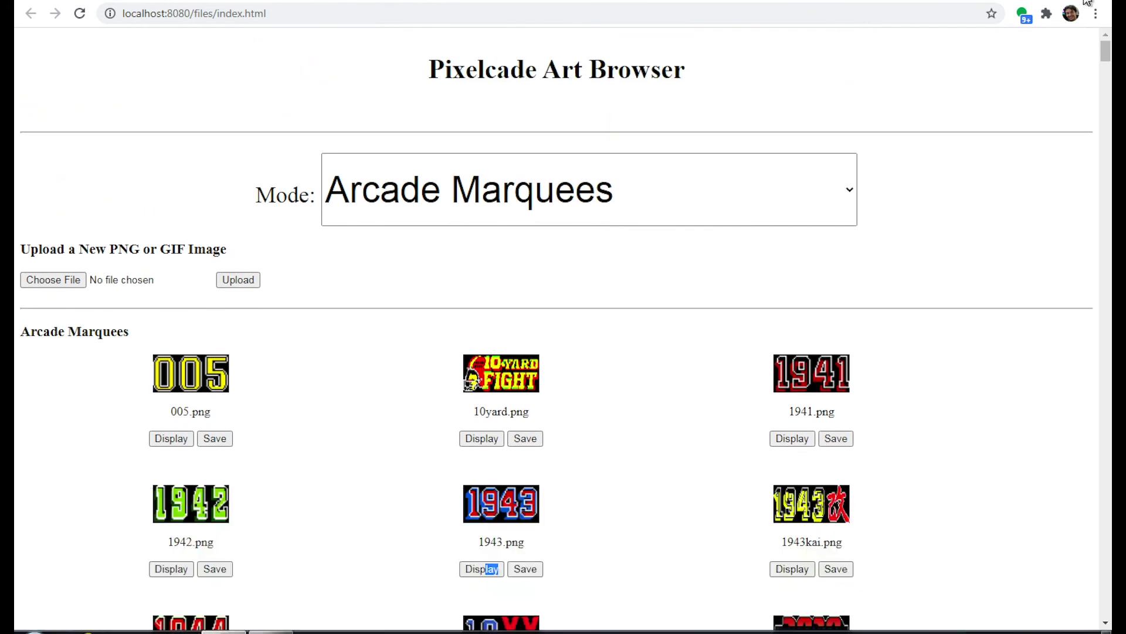
{"action": "left_click", "coordinate": [1056, 1]}
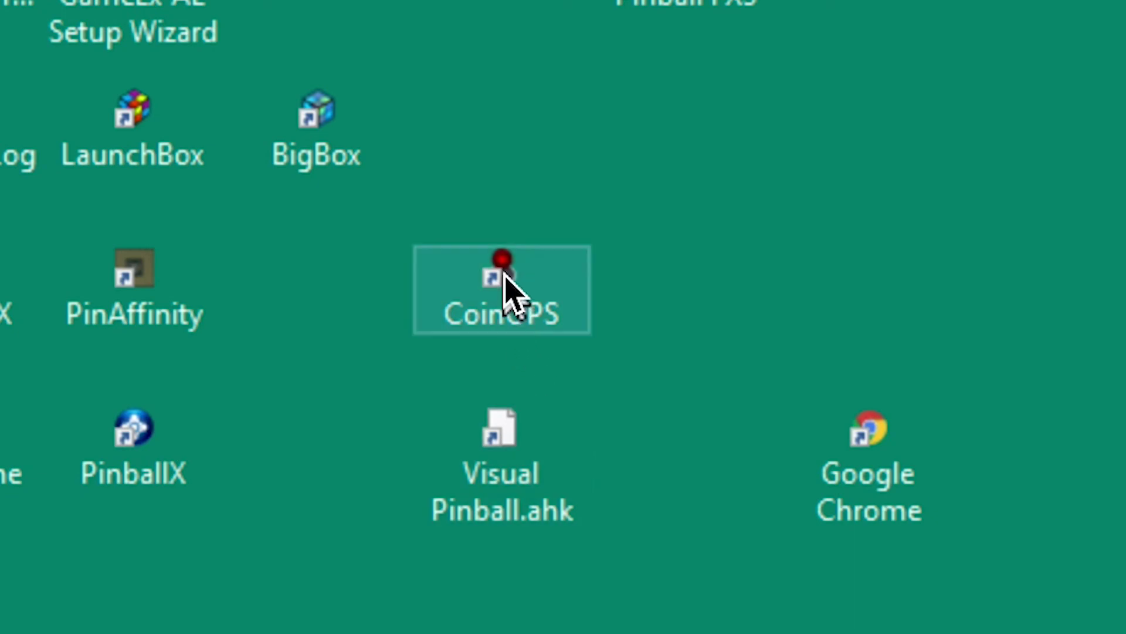
Step: Launch CoinOPS from the desktop and advance the game wheel from 10-Yard Fight to 1941
{"action": "double_click", "coordinate": [506, 282]}
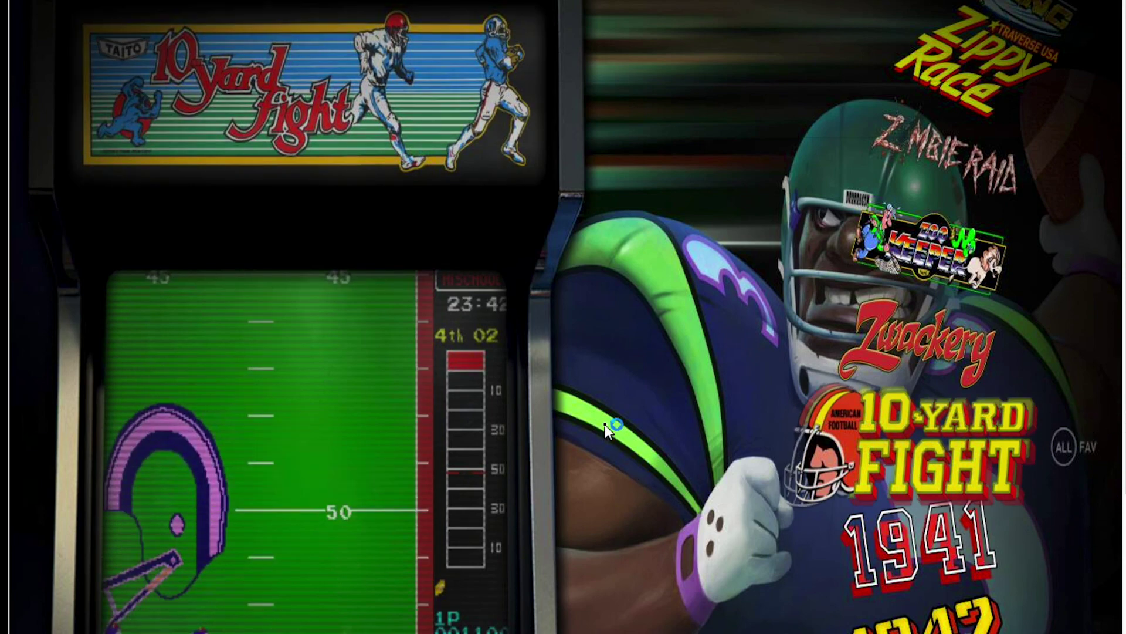
{"action": "key", "text": "Down"}
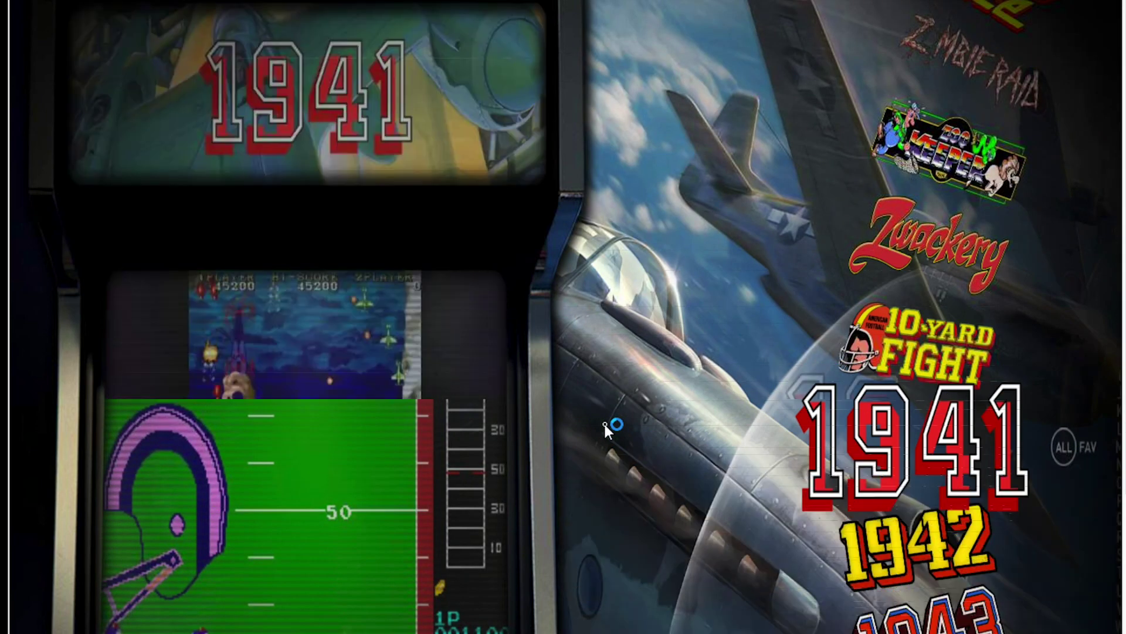